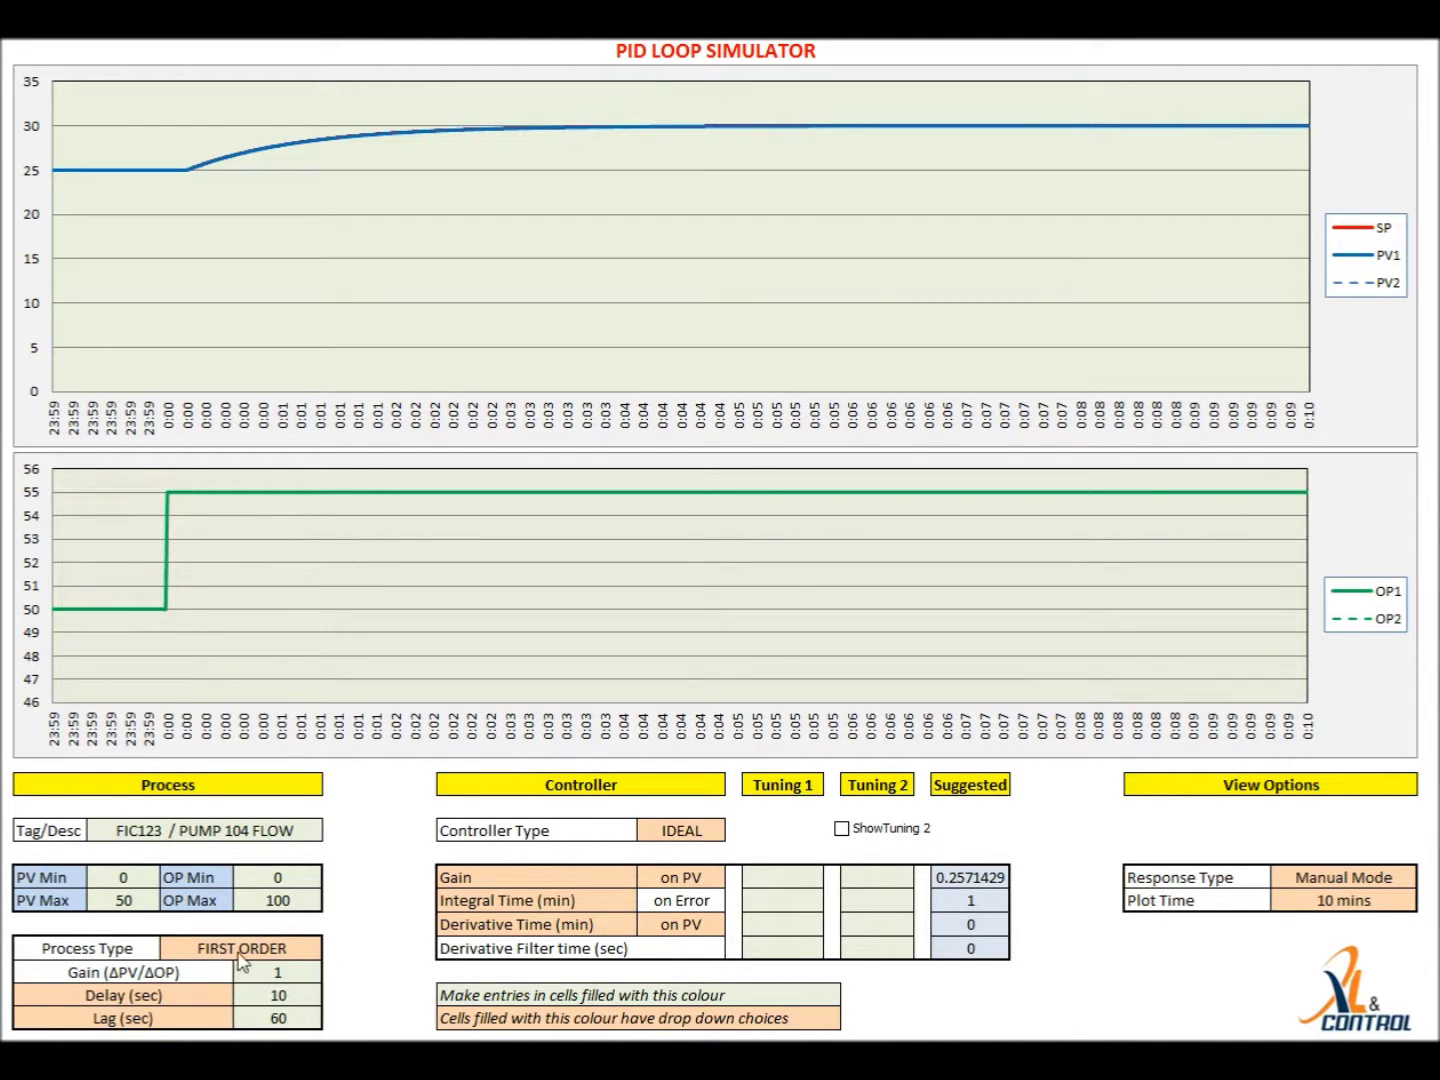
# - Switch the process type to integrating, then back to first order
pyautogui.click(272, 947)
pyautogui.click(332, 949)
pyautogui.click(292, 983)
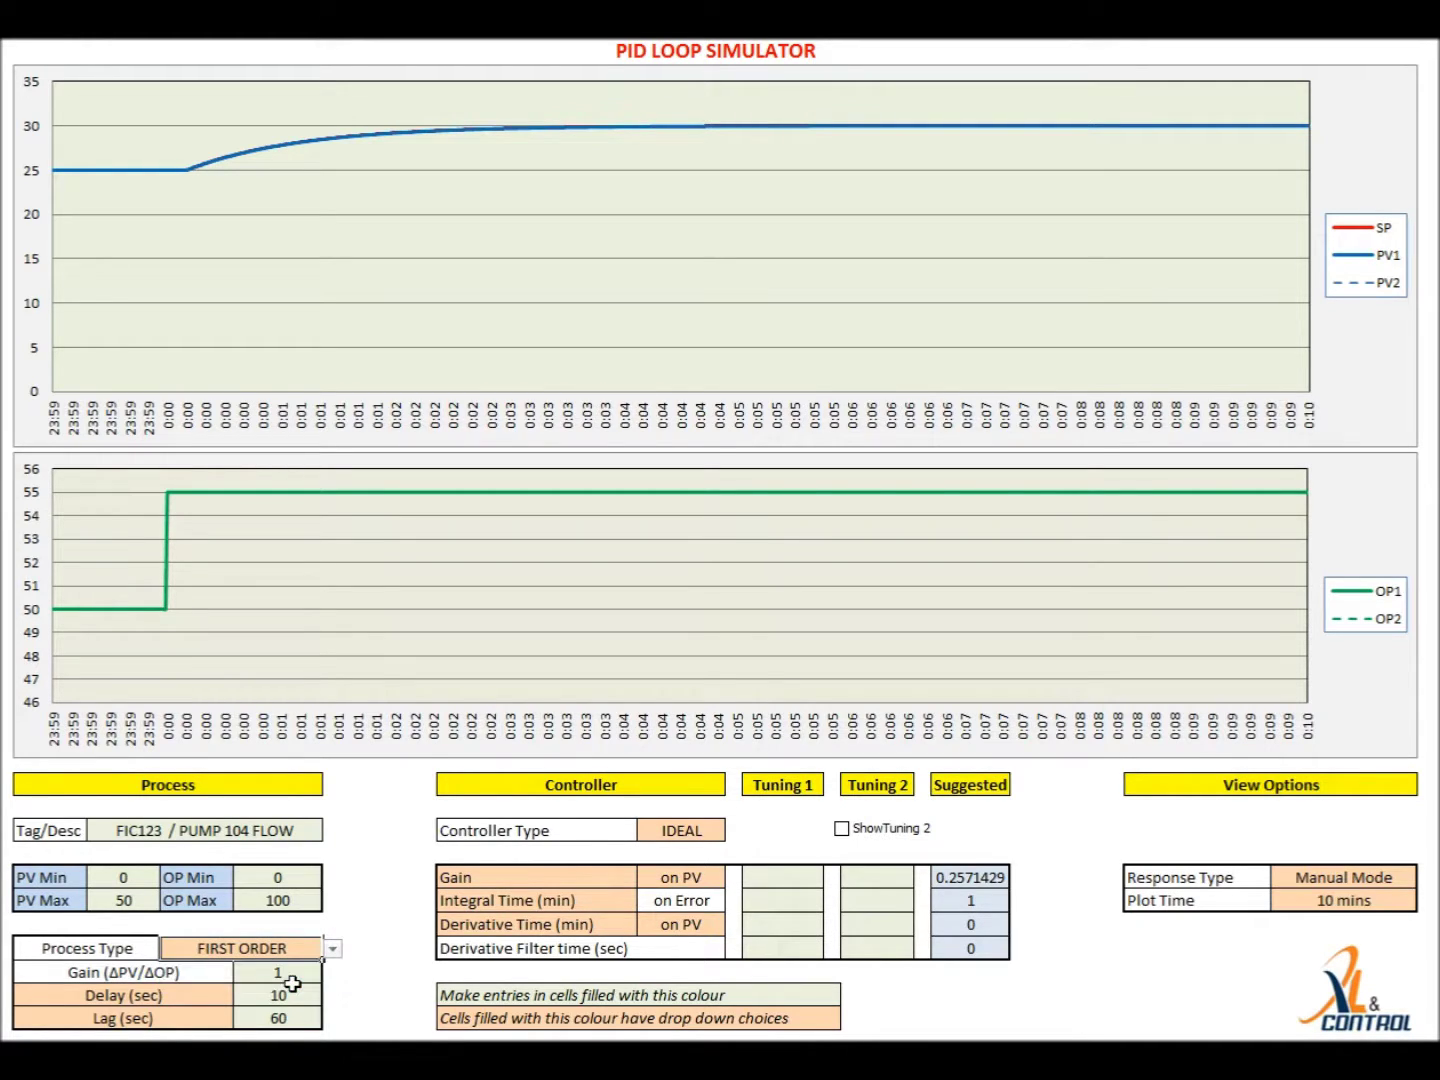
pyautogui.click(332, 948)
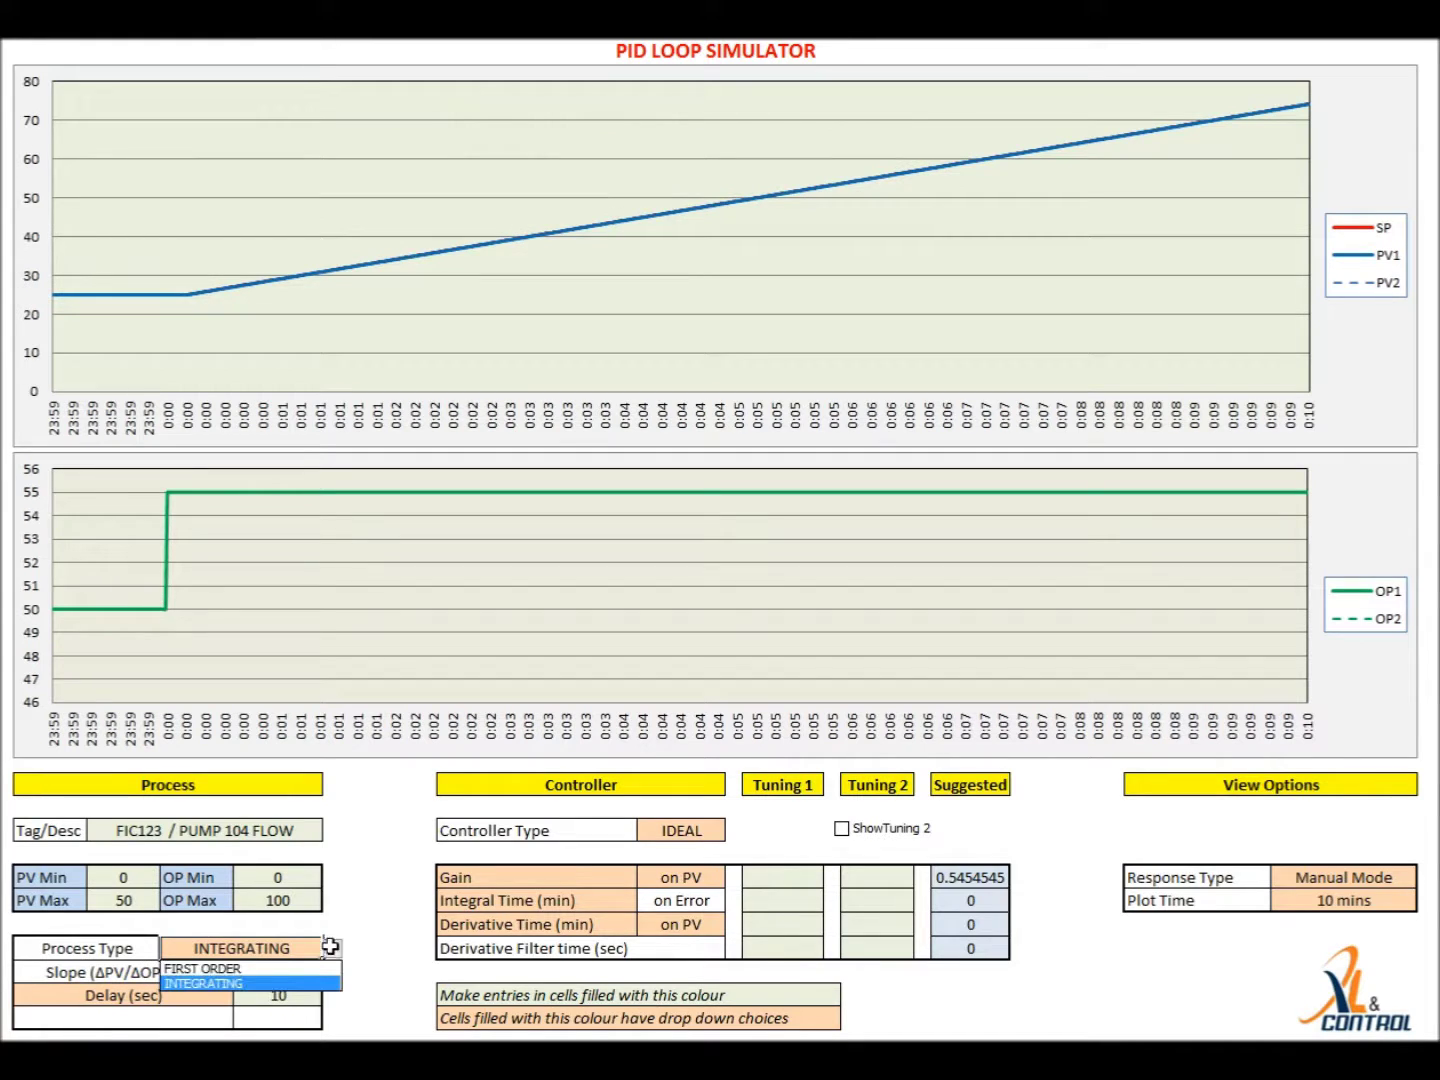
pyautogui.click(304, 972)
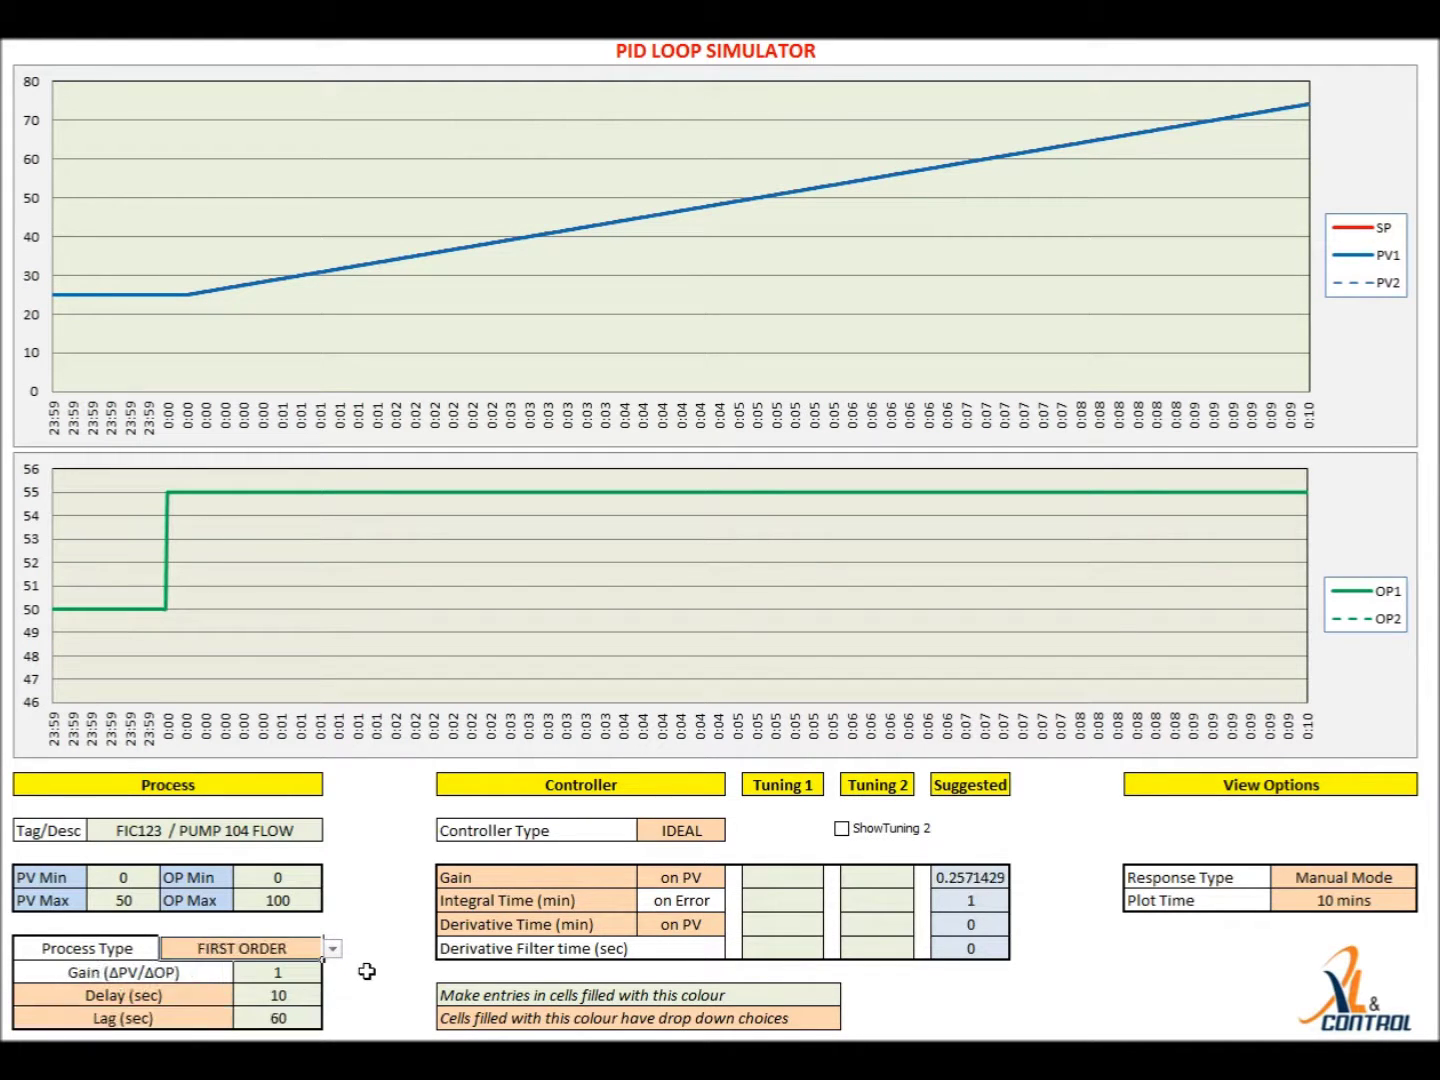
# - Try specifying lag as Time to Steady State, then return to Lag (sec)
pyautogui.scroll(-1, 367, 971)
pyautogui.scroll(-2, 367, 971)
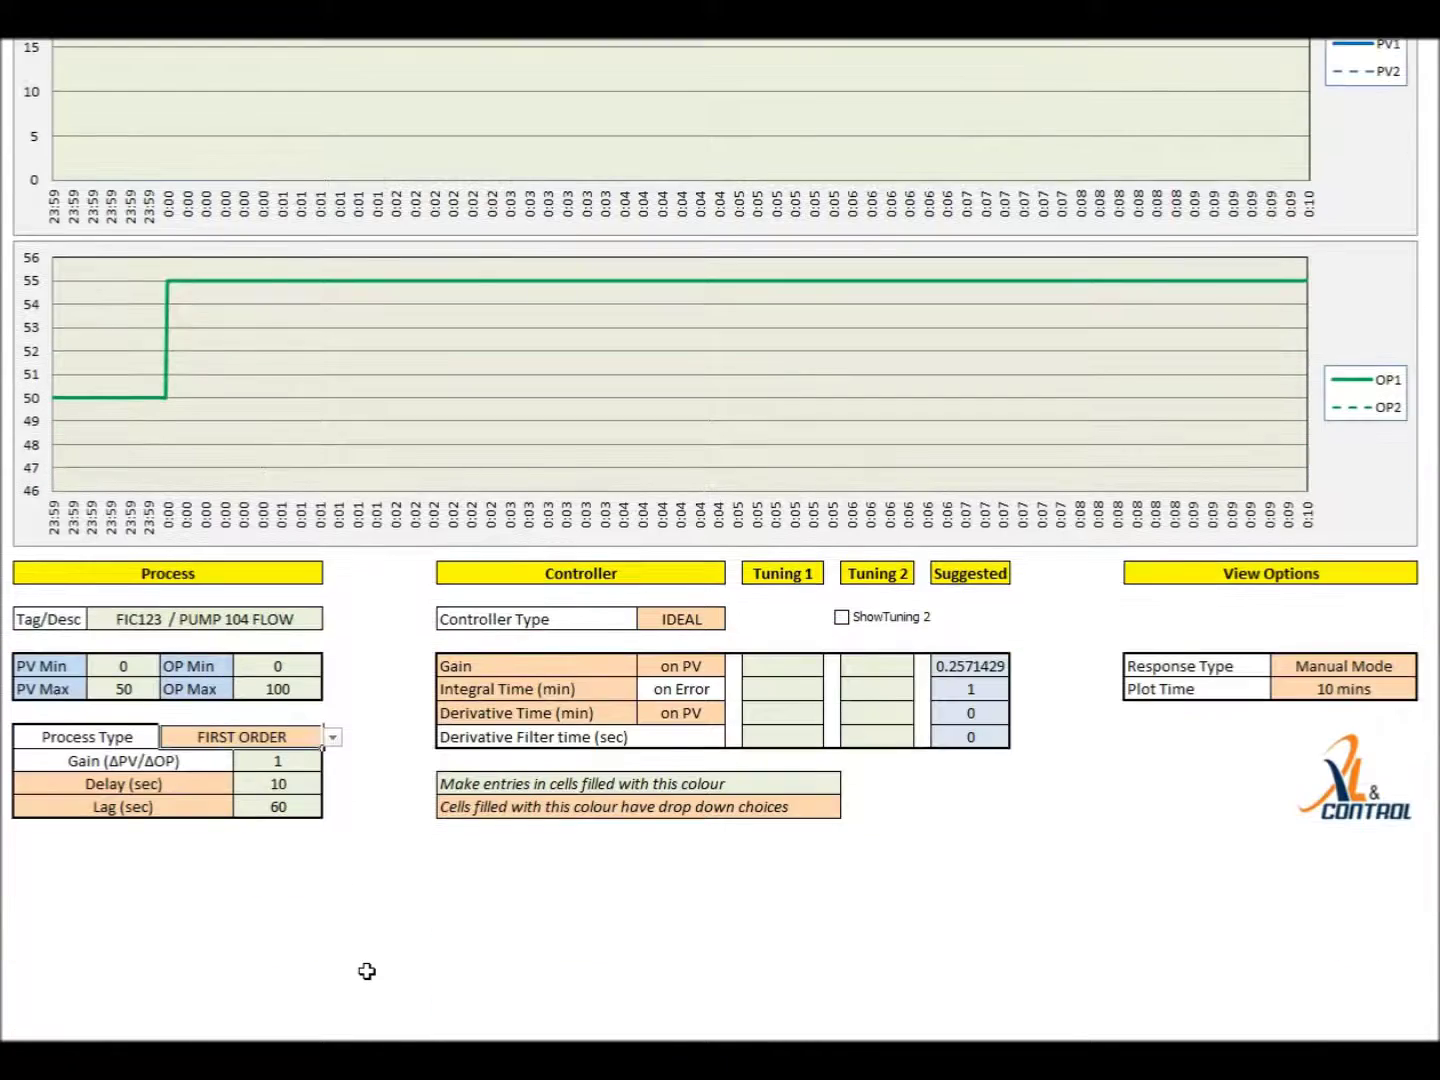
pyautogui.click(168, 808)
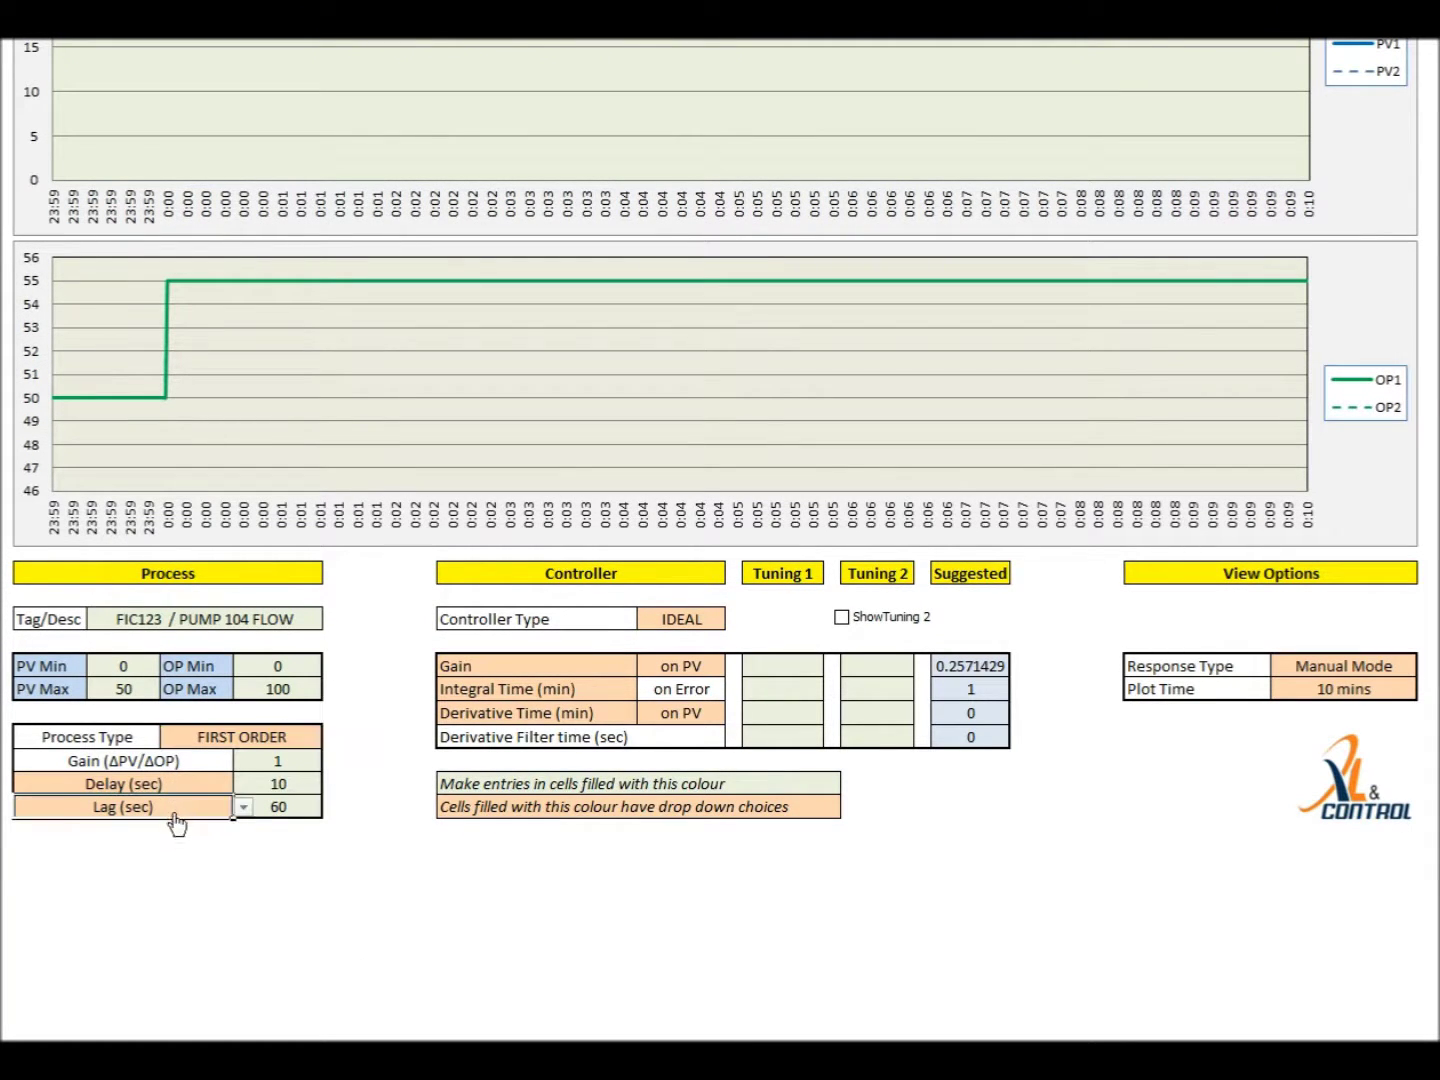
pyautogui.click(243, 811)
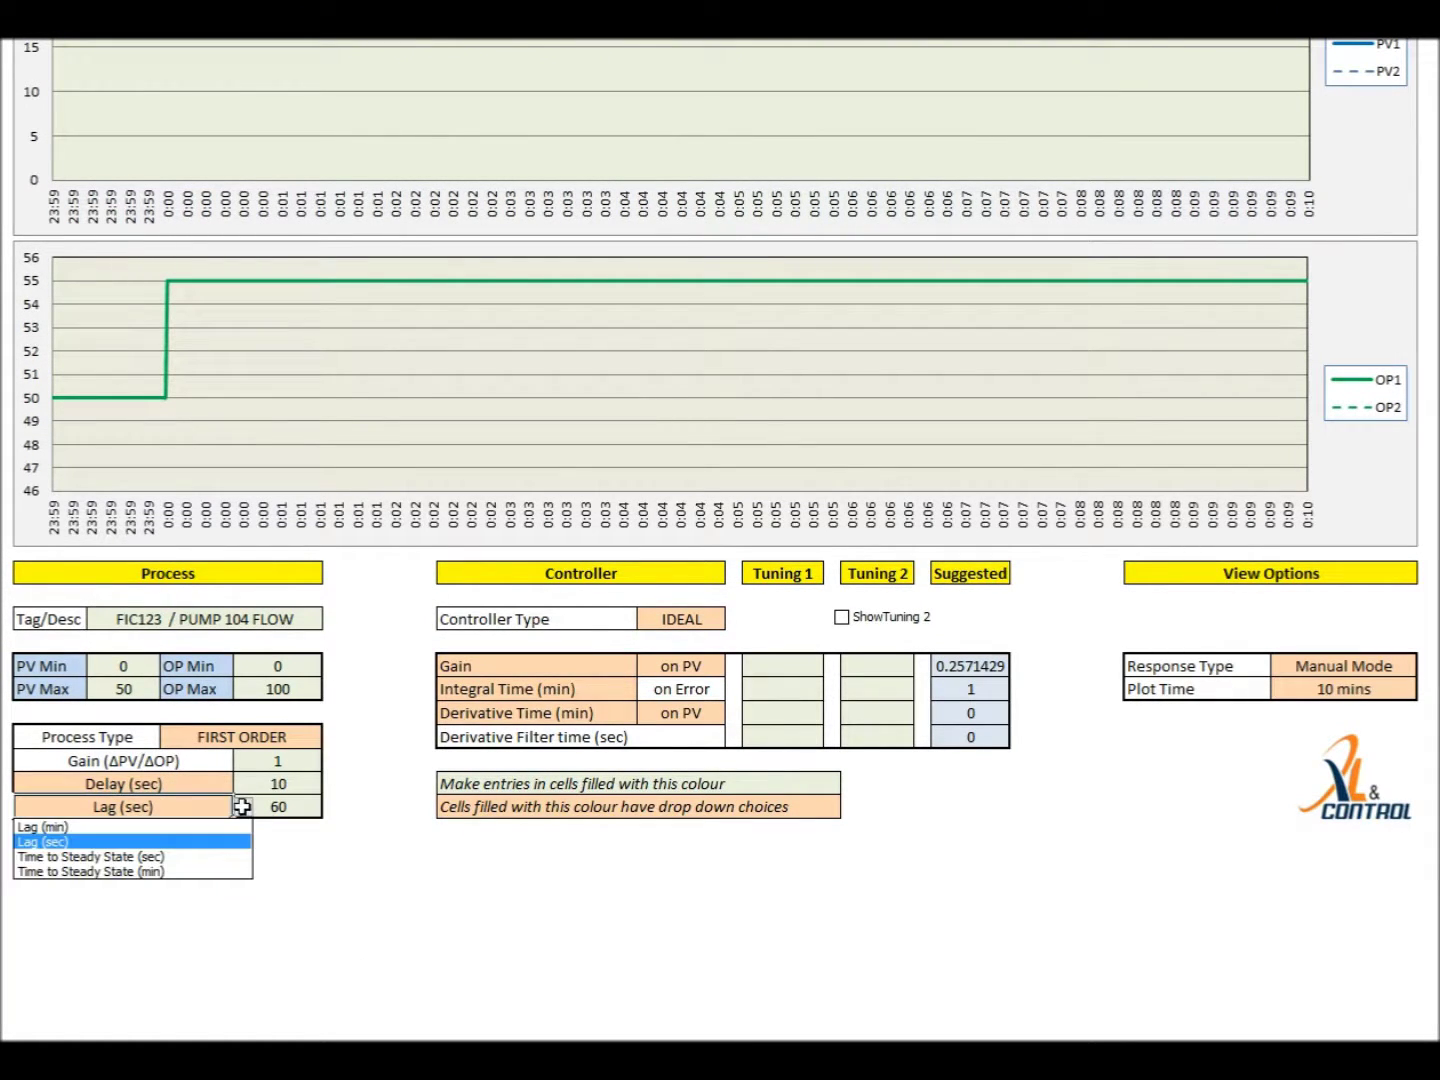
pyautogui.click(197, 856)
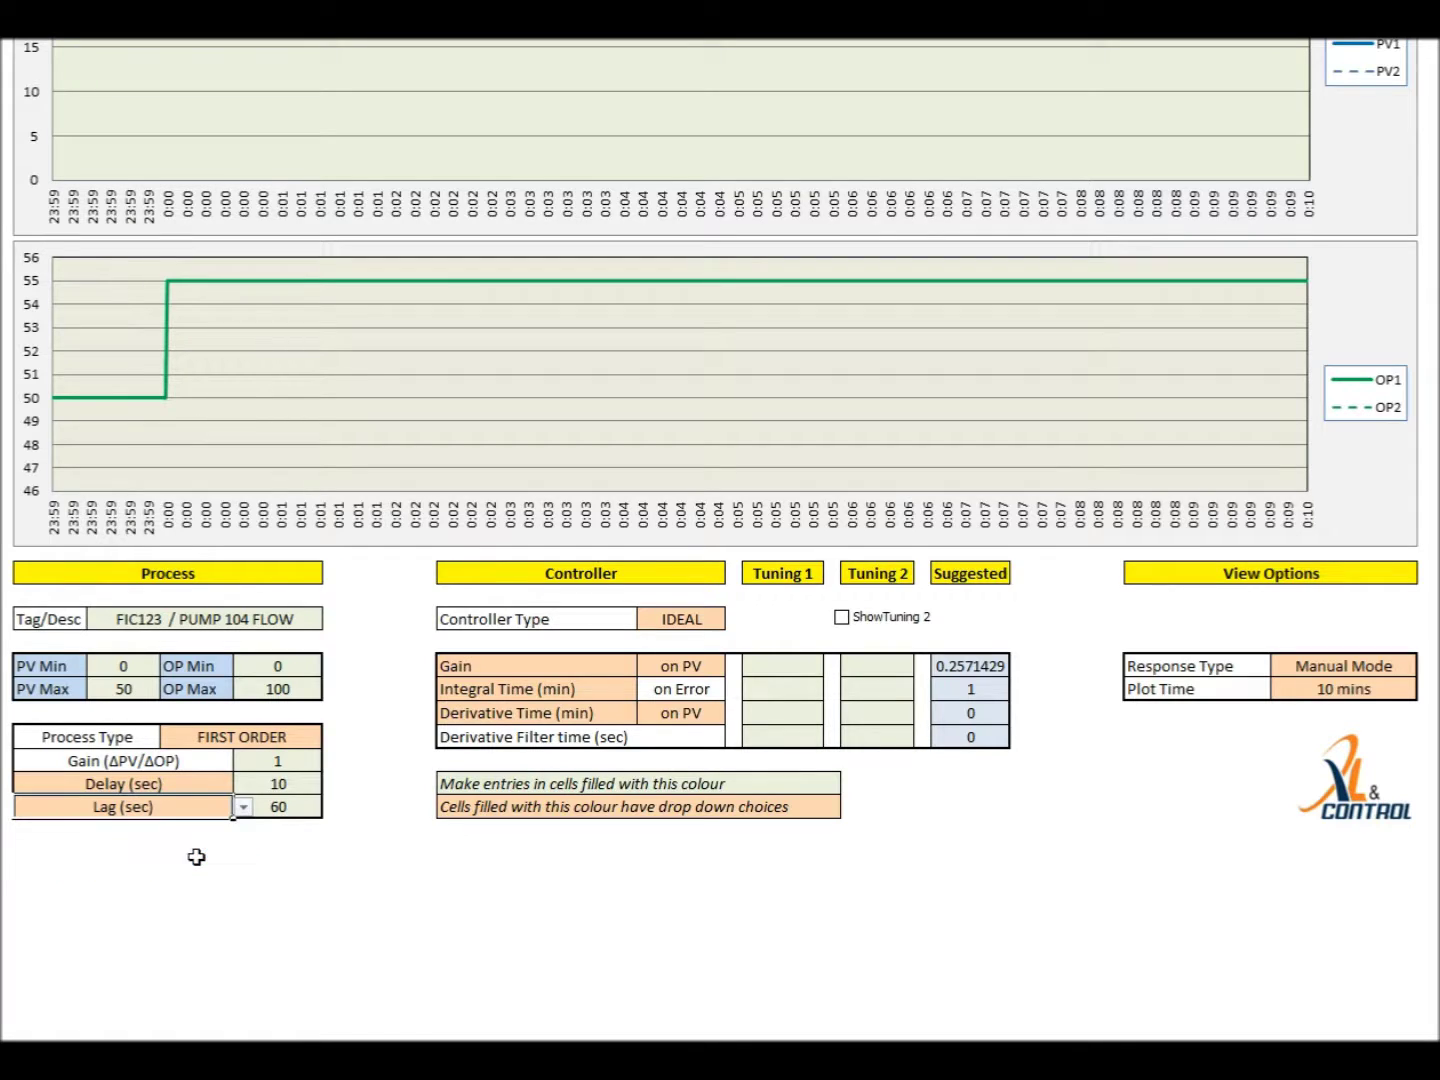
pyautogui.click(243, 807)
pyautogui.click(177, 839)
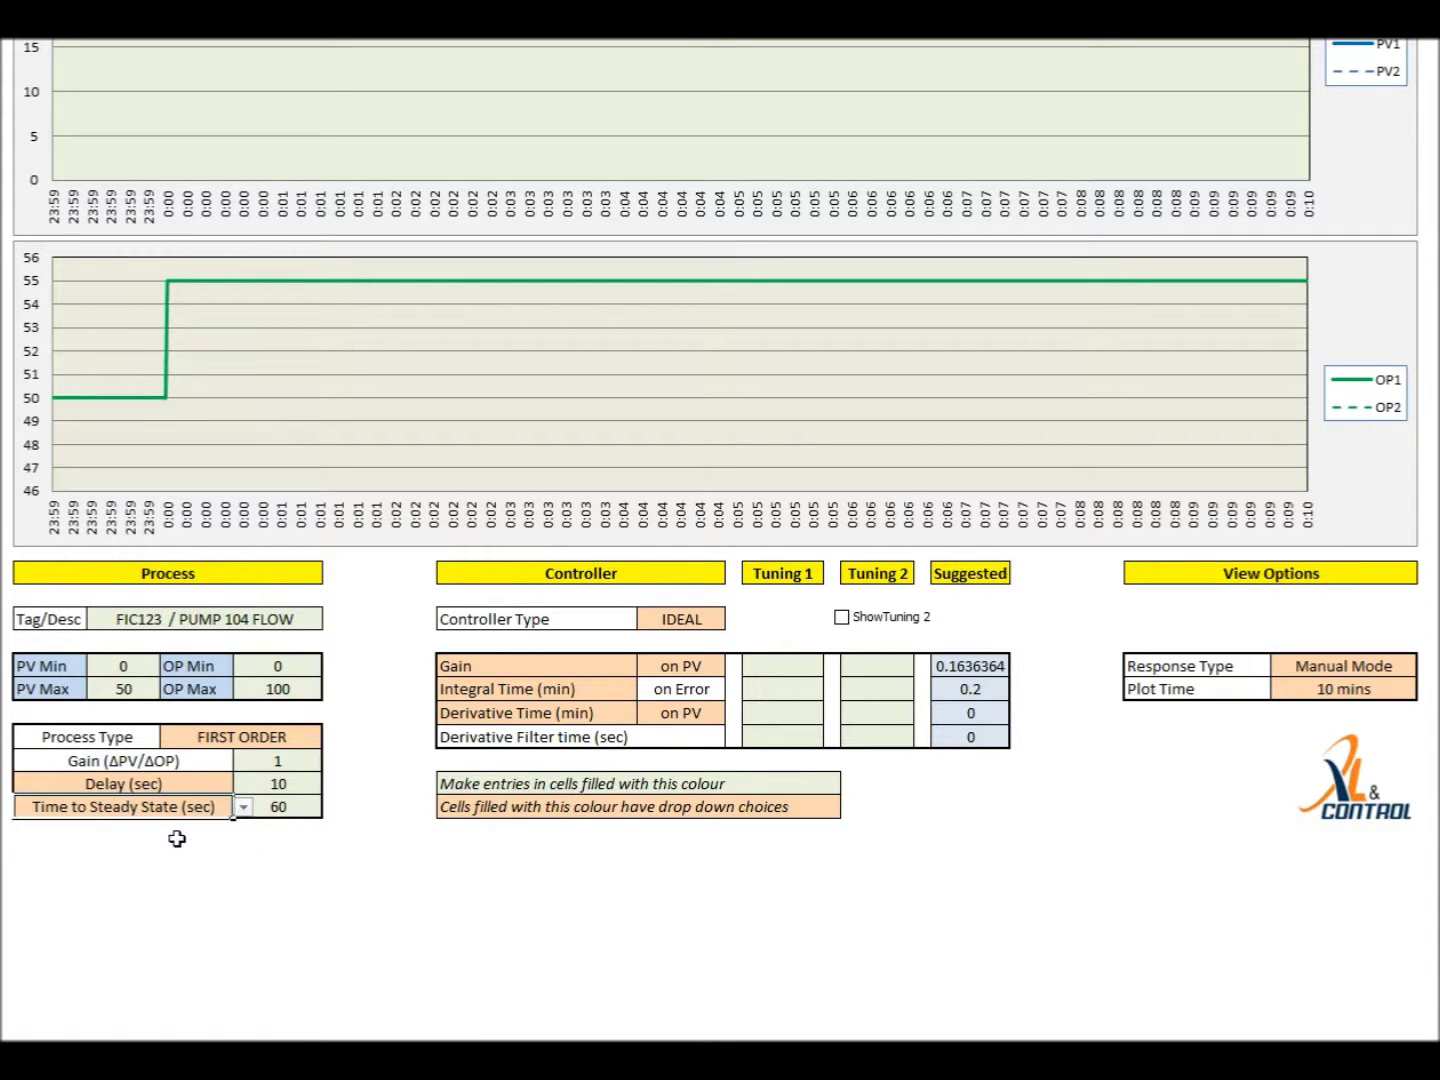
# - Change the Delay label to Delay (min) so the 10 delay is in minutes
pyautogui.click(174, 785)
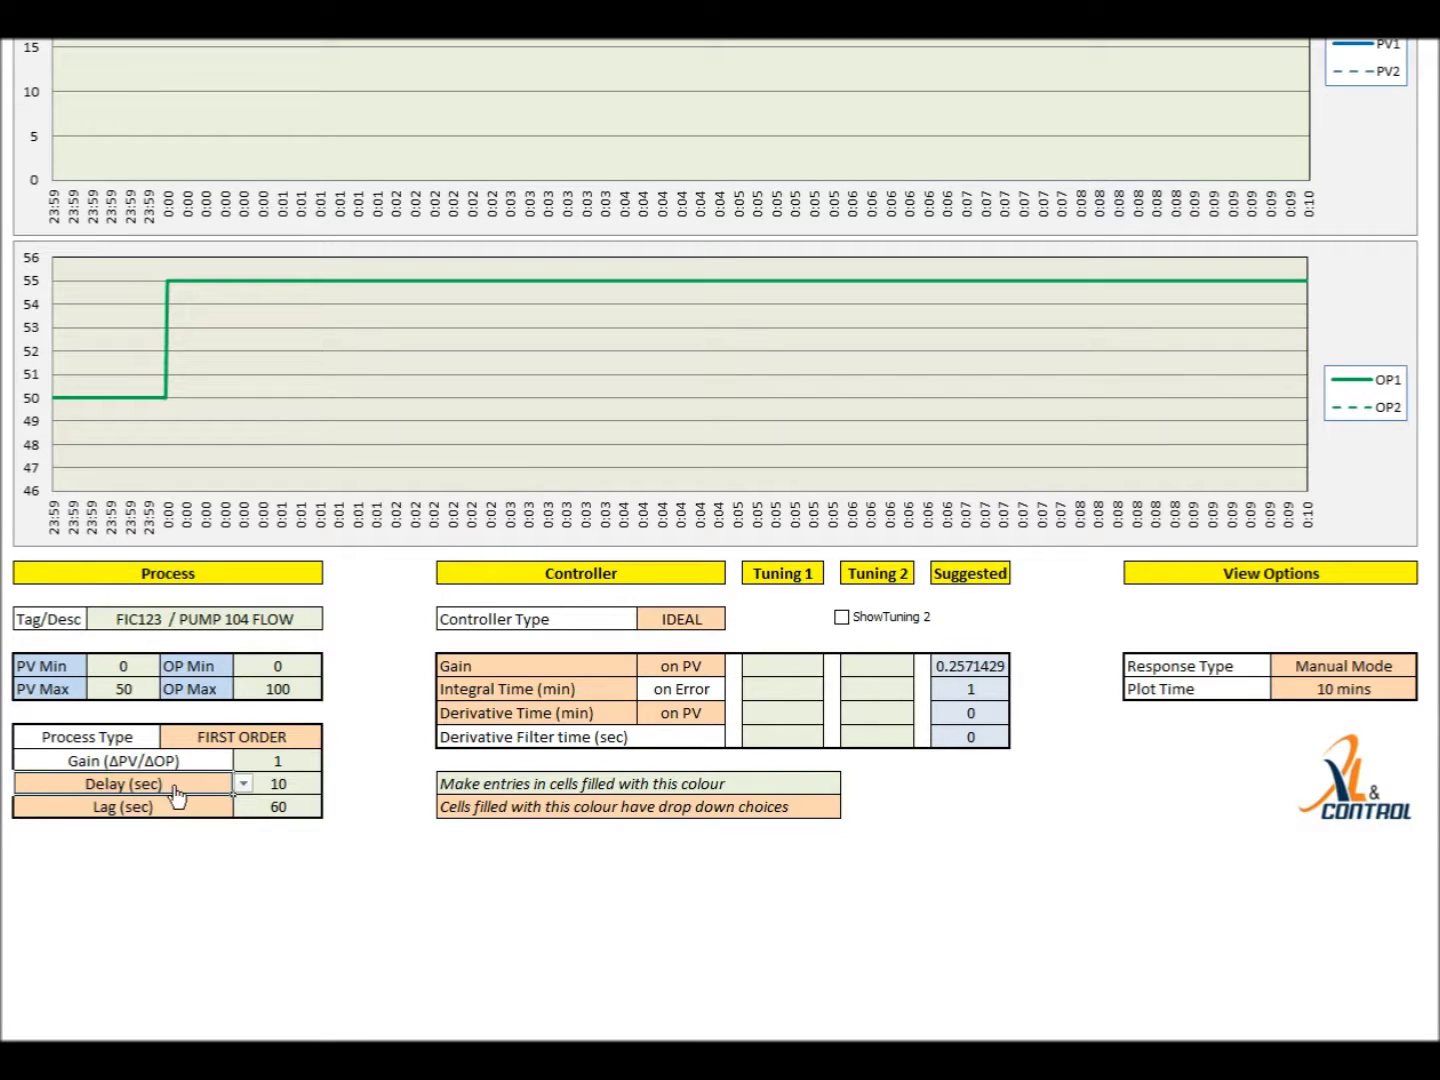
pyautogui.click(243, 784)
pyautogui.click(171, 804)
pyautogui.click(681, 620)
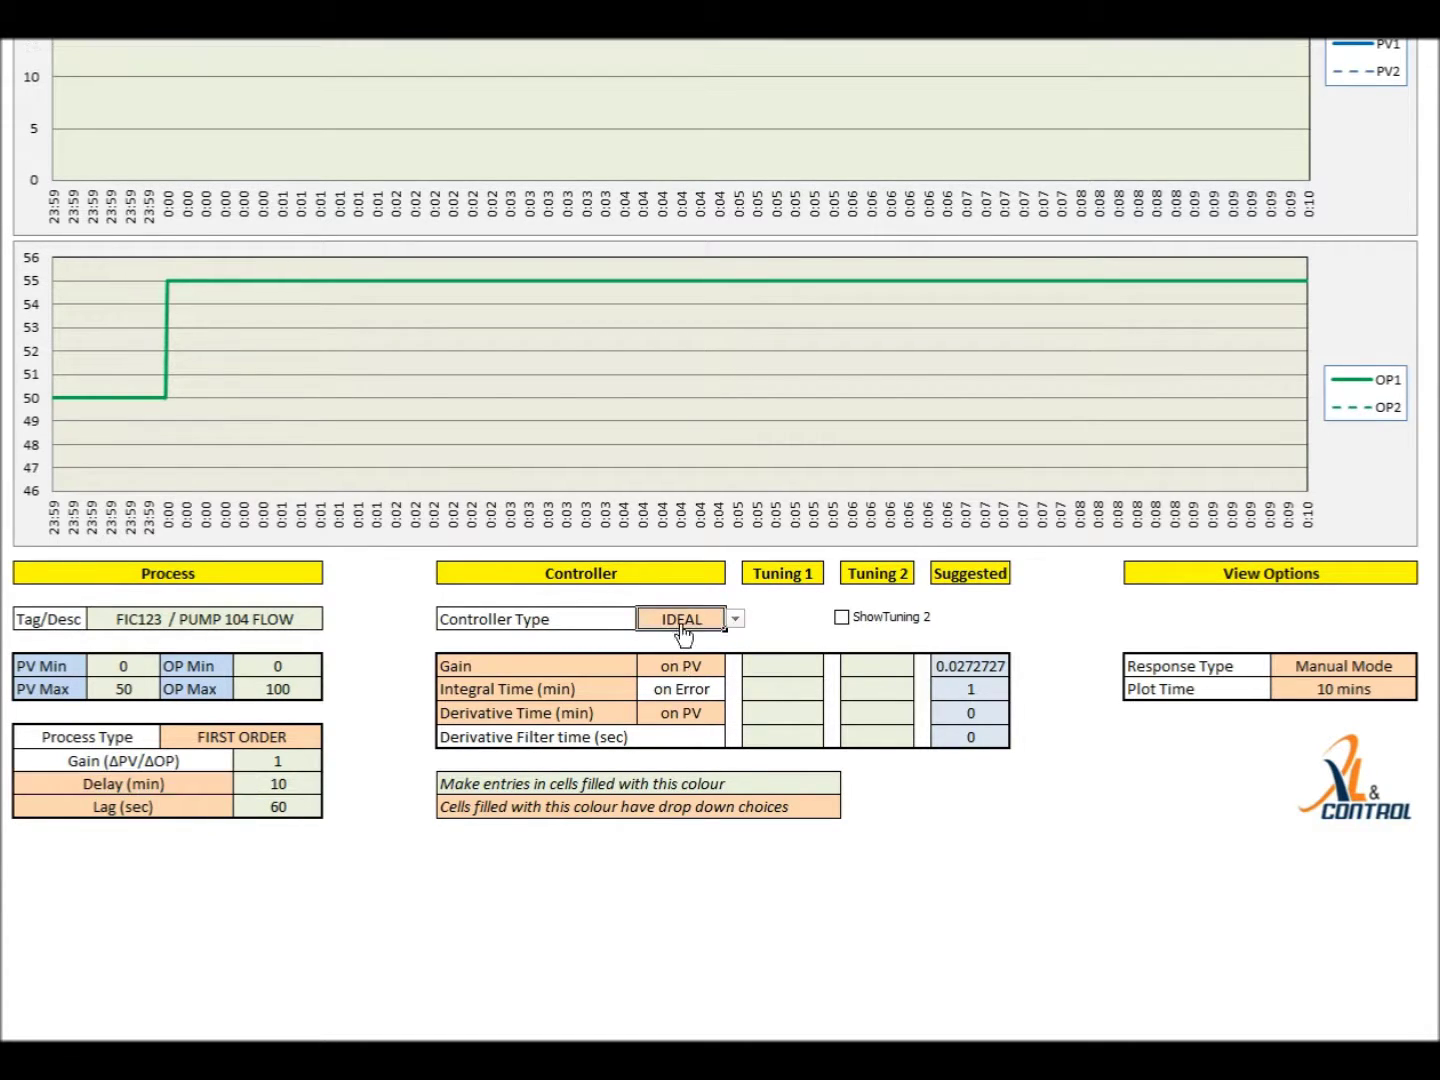
pyautogui.click(734, 620)
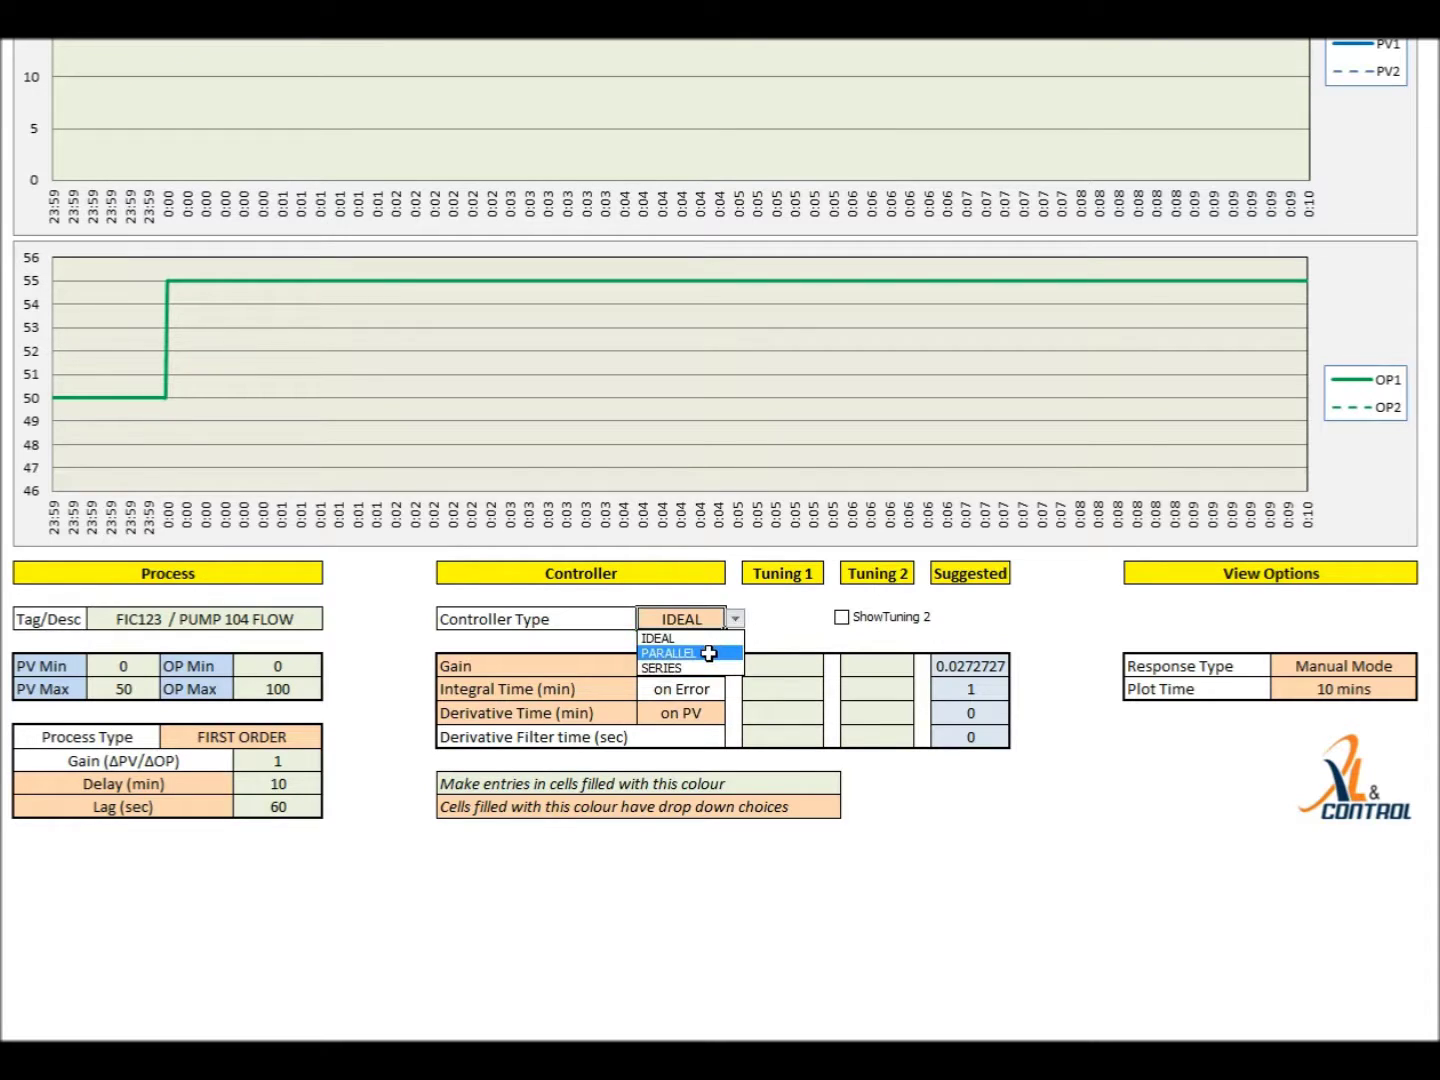
pyautogui.click(705, 652)
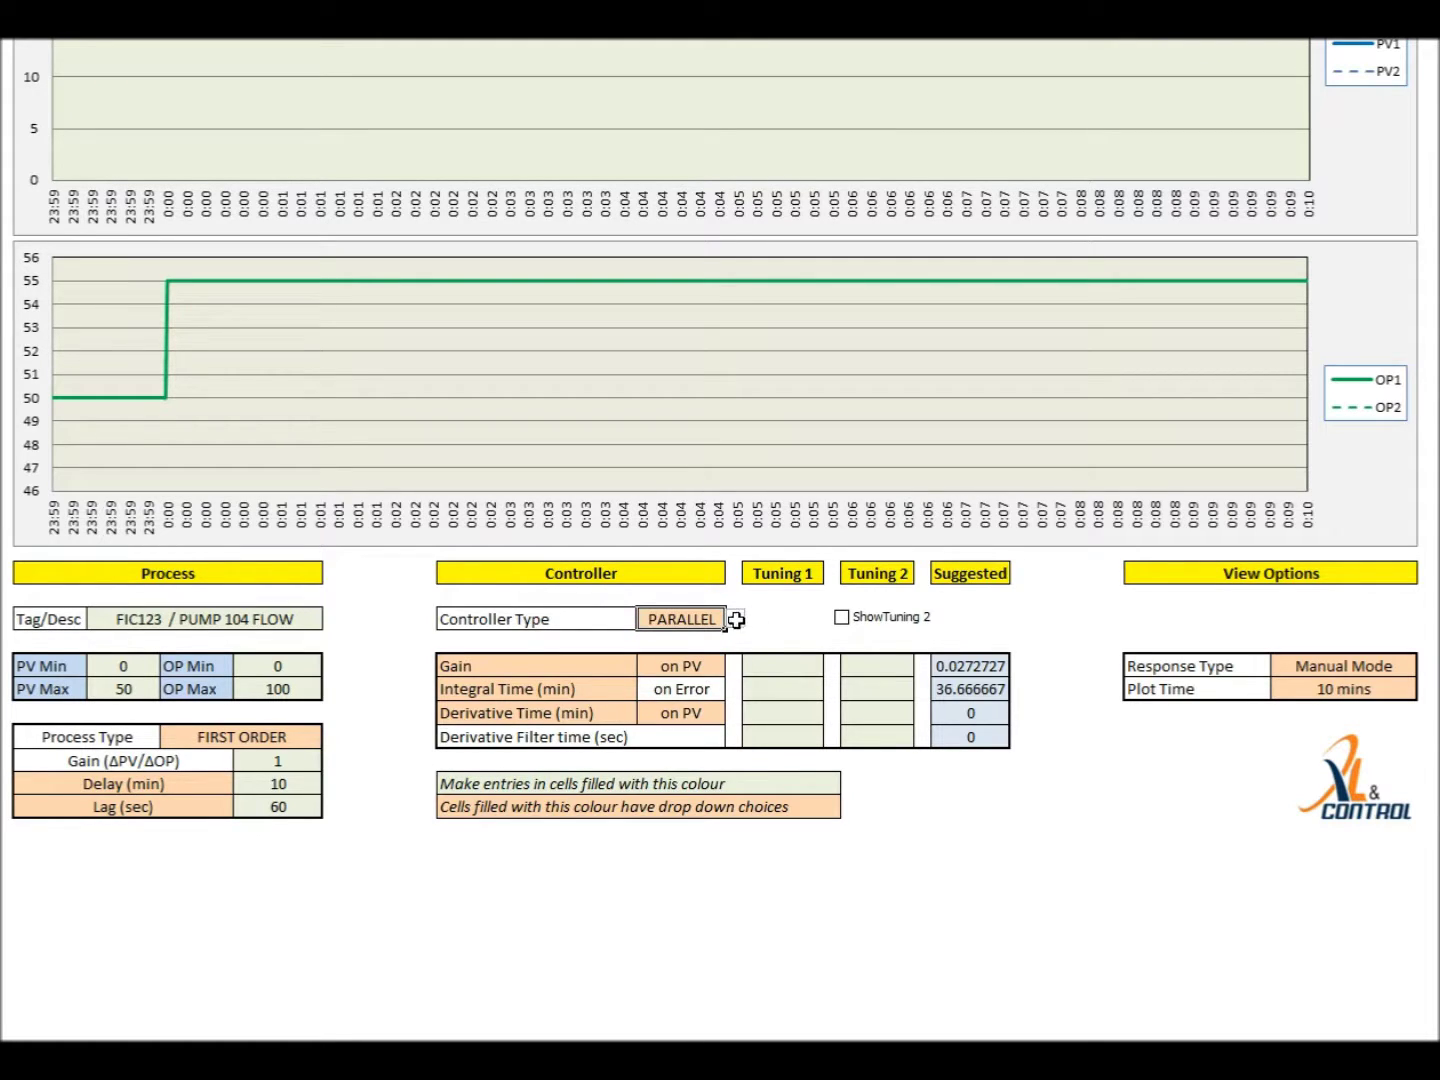
pyautogui.click(737, 620)
pyautogui.click(698, 667)
pyautogui.click(735, 620)
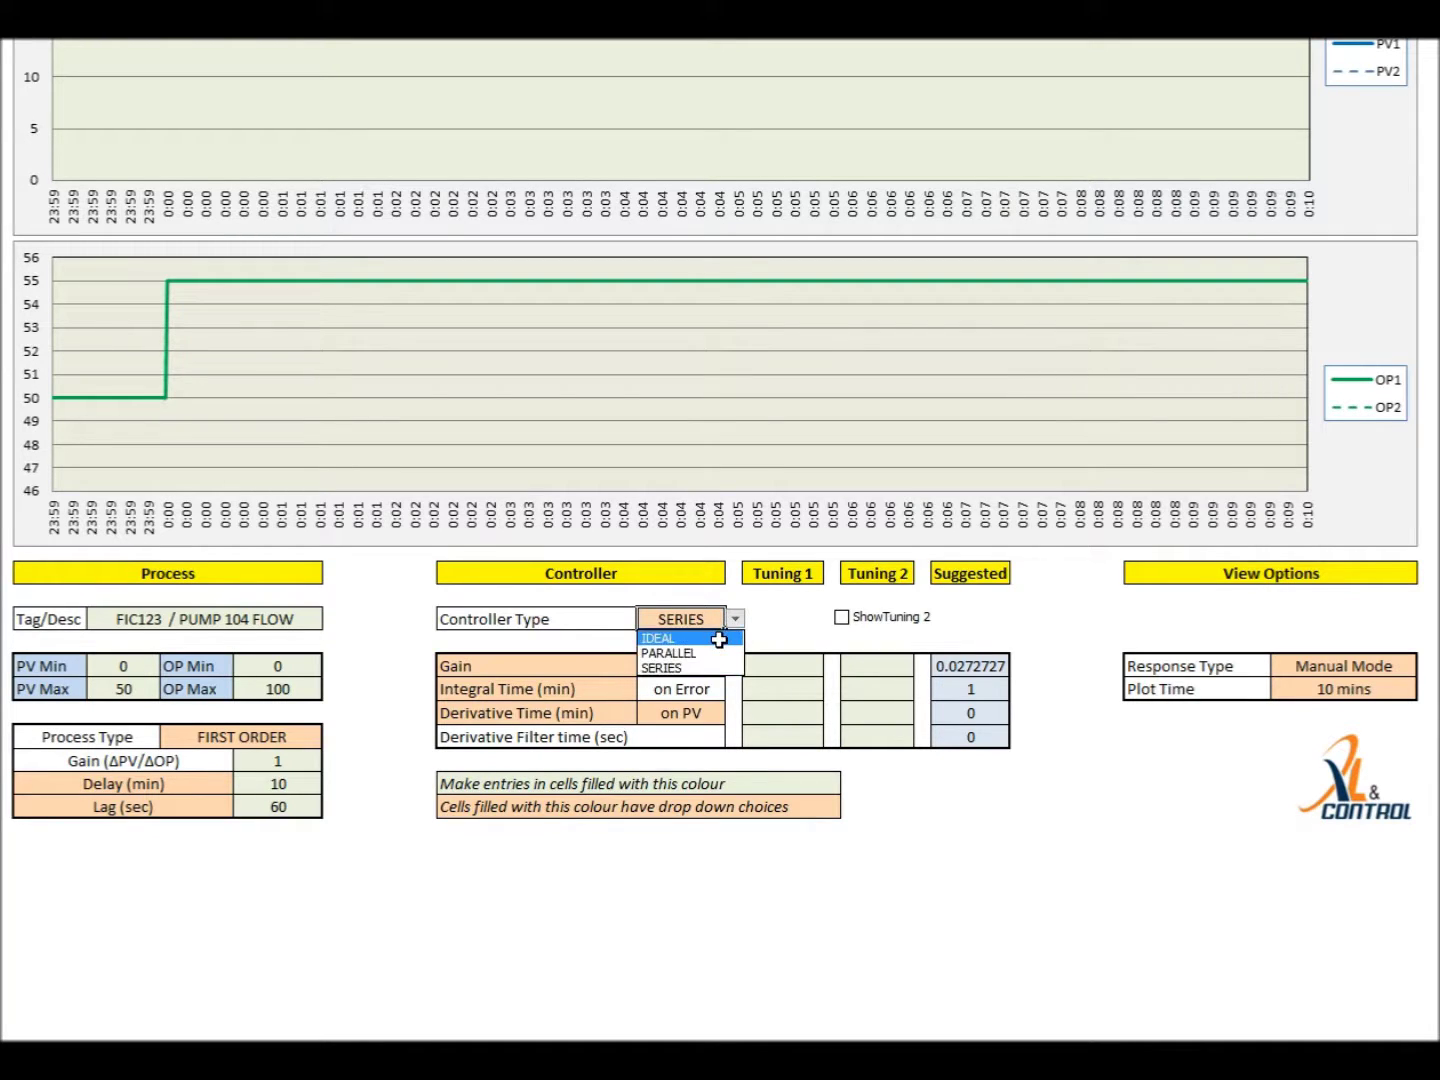
pyautogui.press('Escape')
pyautogui.click(719, 638)
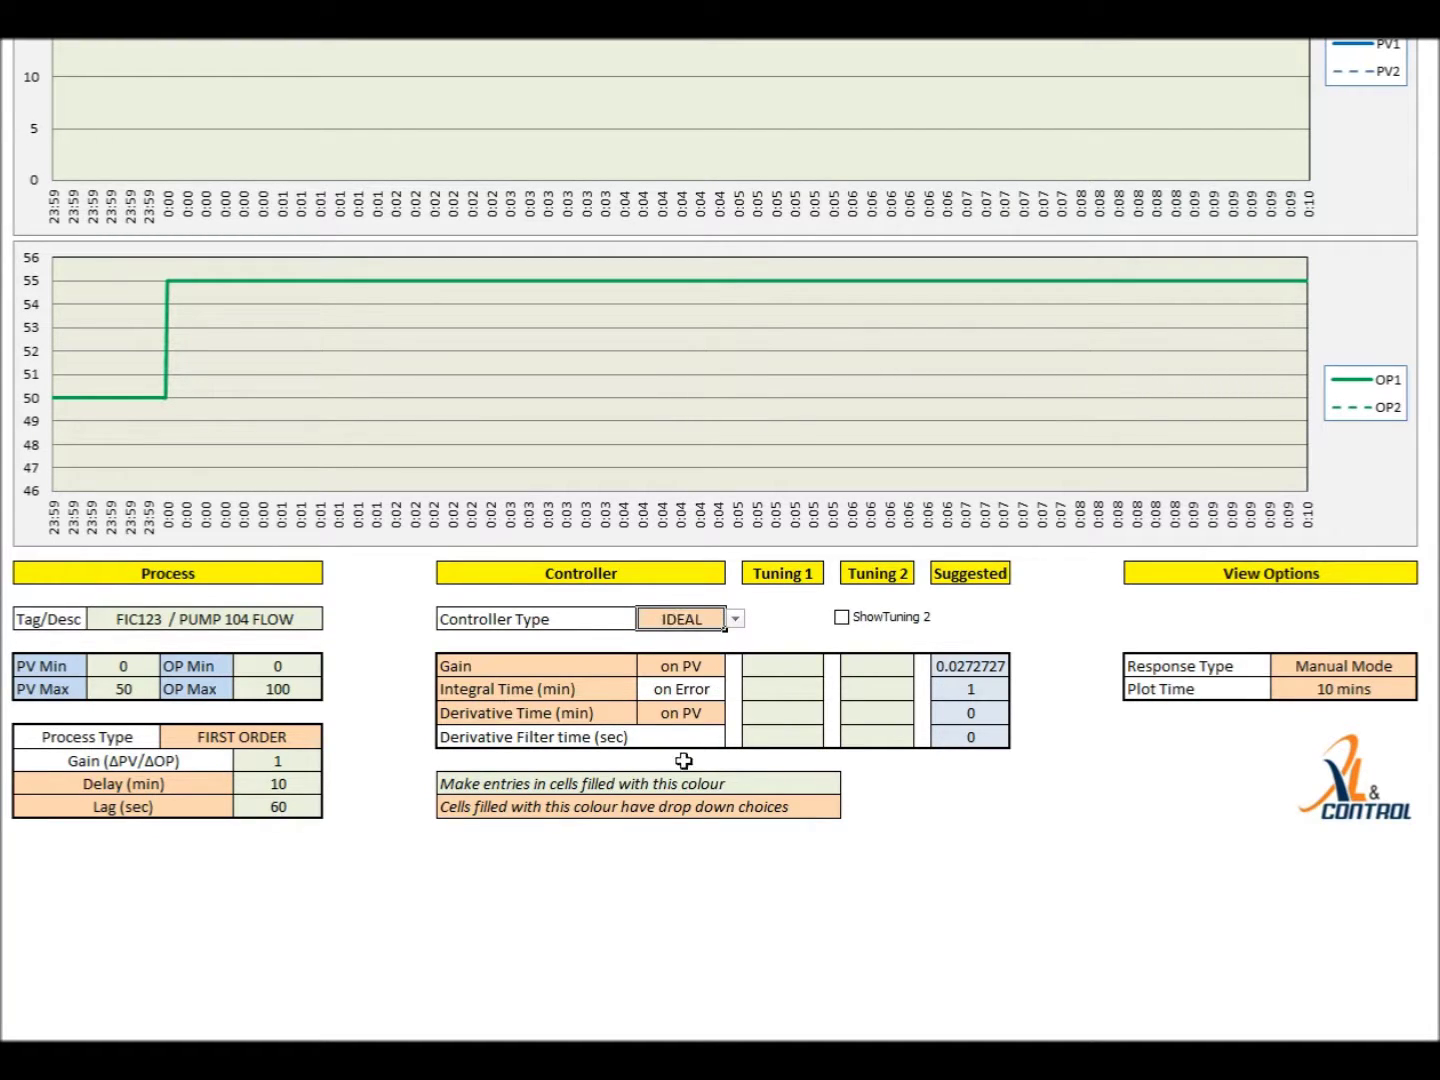
# - Toggle the Gain label to Proportional Band and back, then make gain act on Error
pyautogui.click(588, 670)
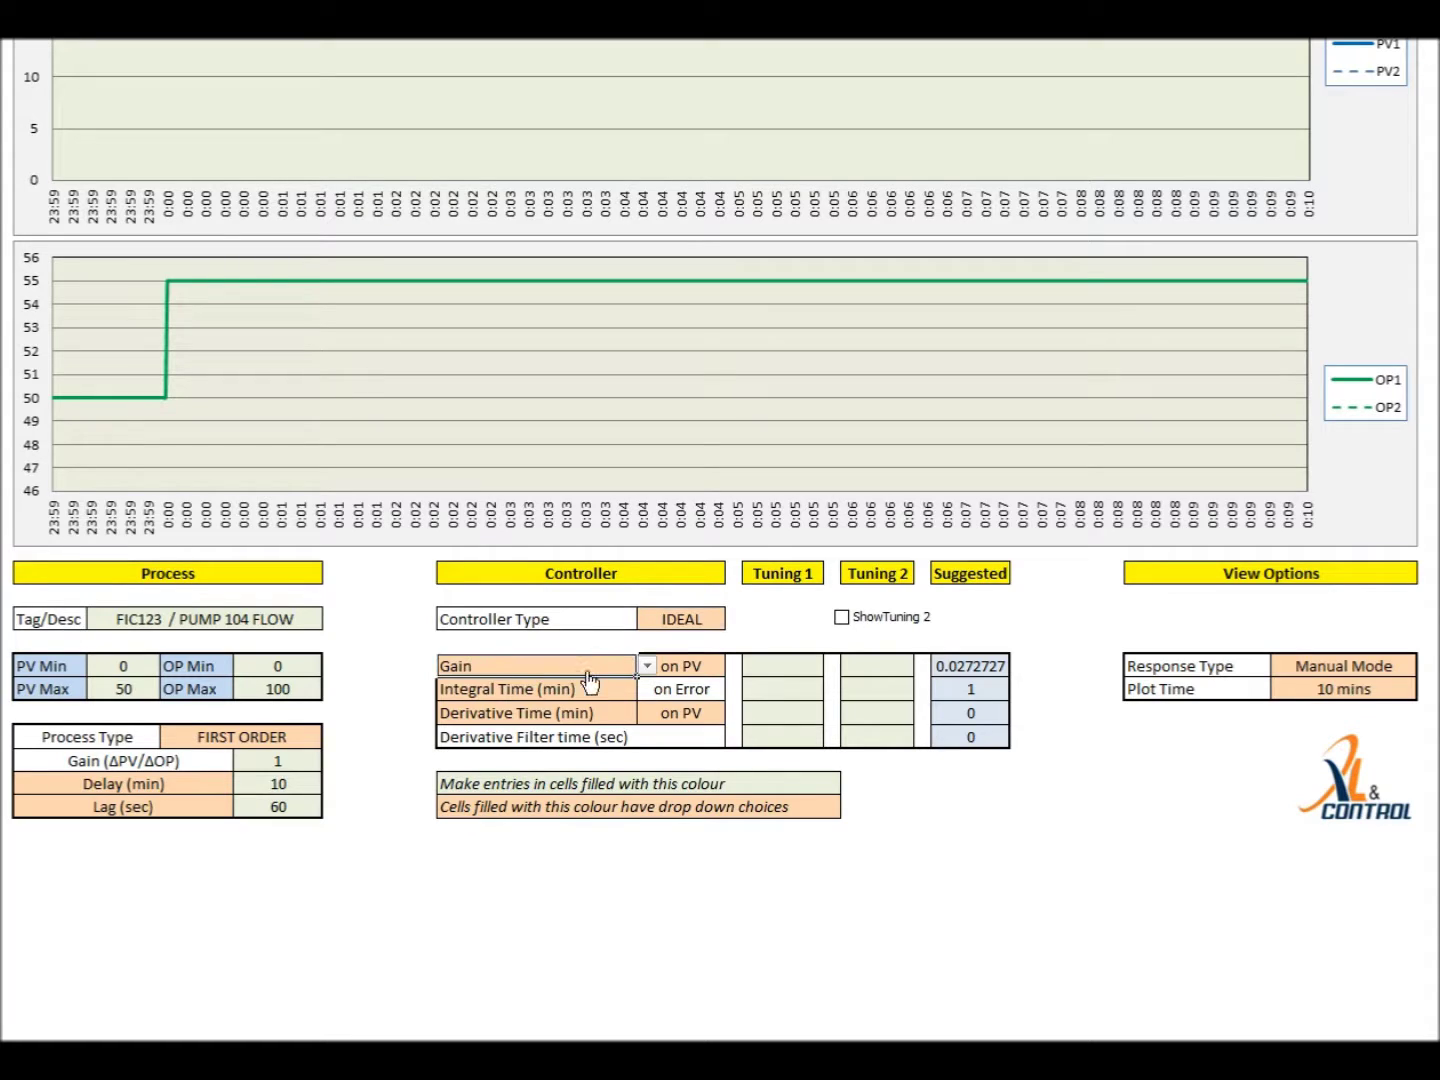
pyautogui.click(647, 666)
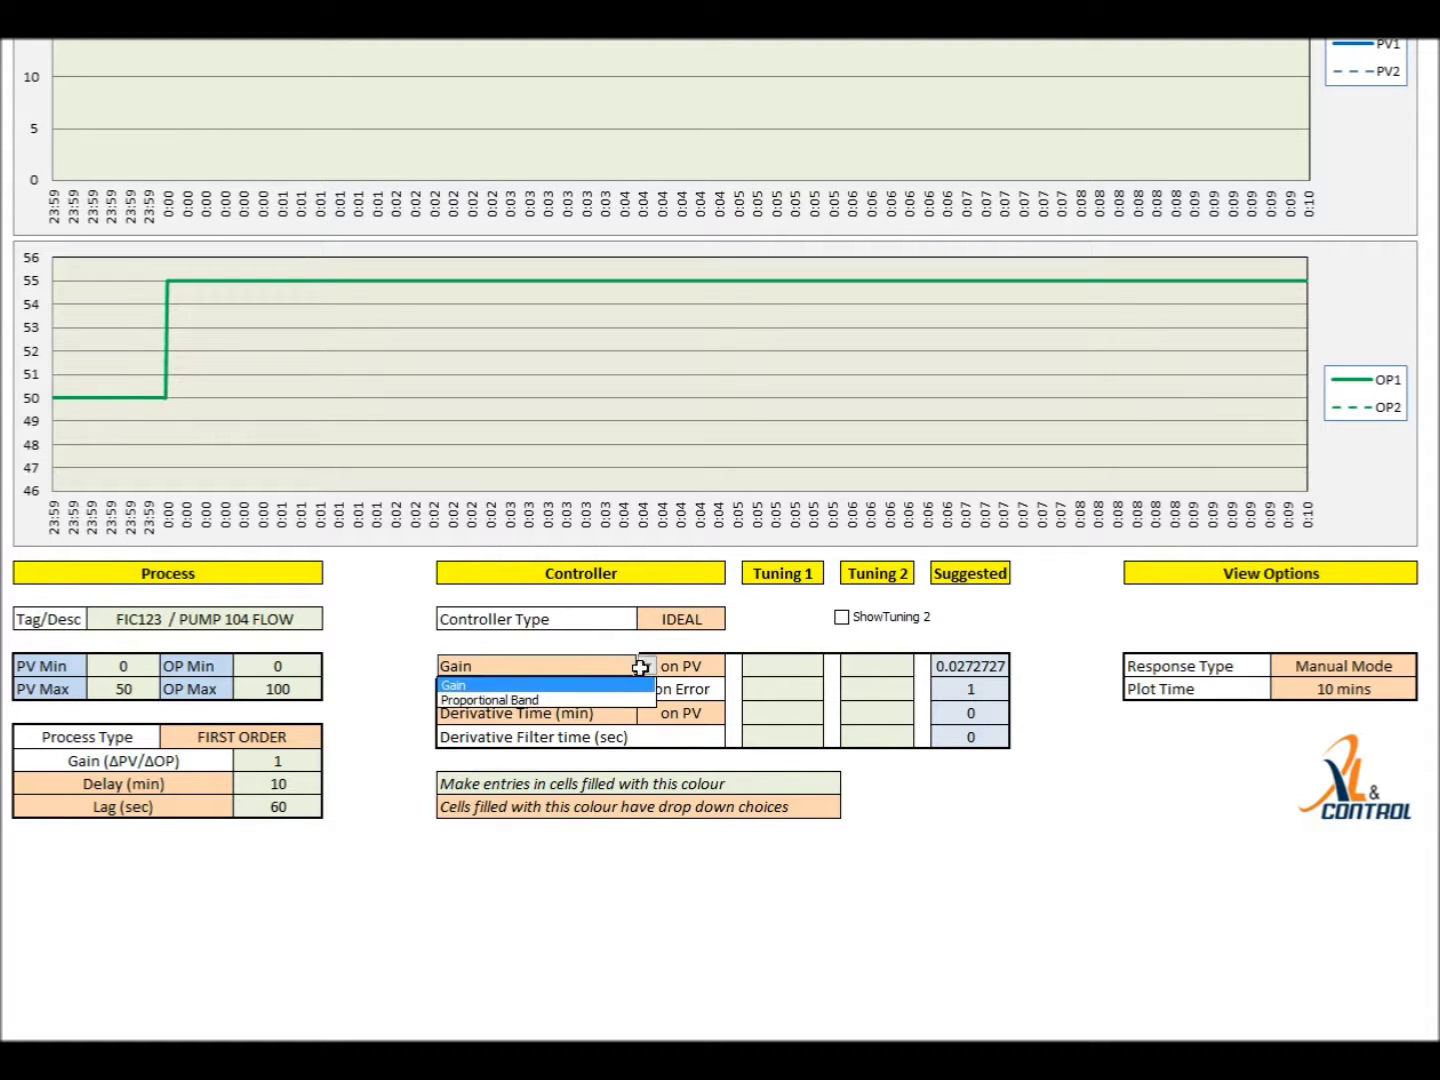
pyautogui.press('Escape')
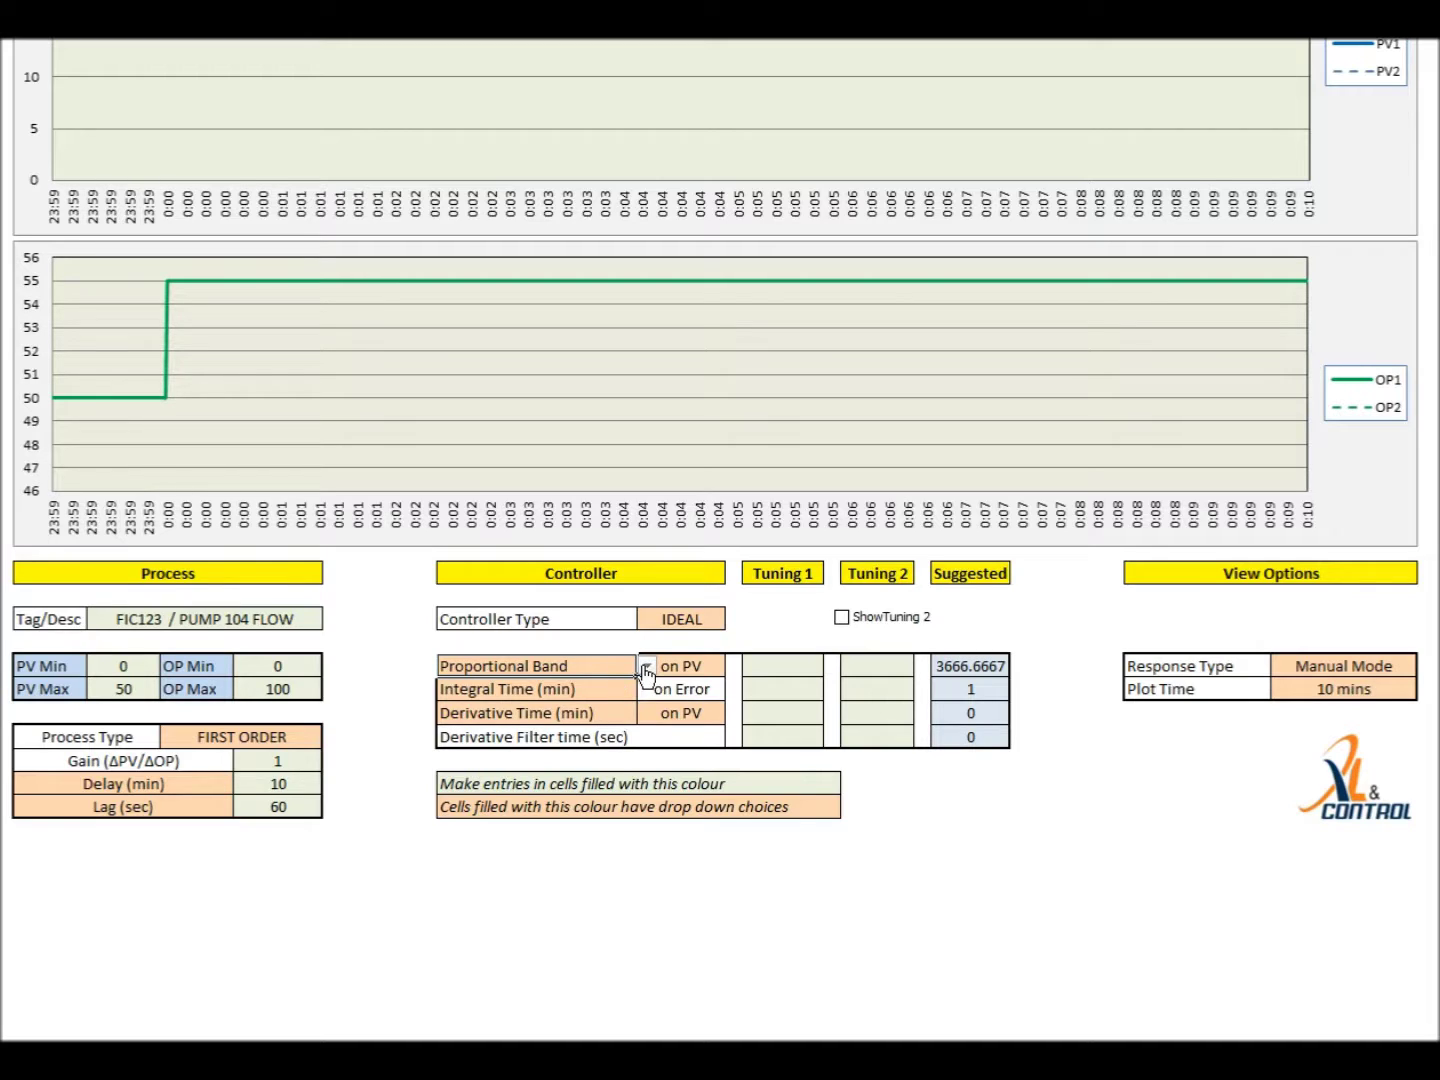
pyautogui.click(647, 668)
pyautogui.click(612, 681)
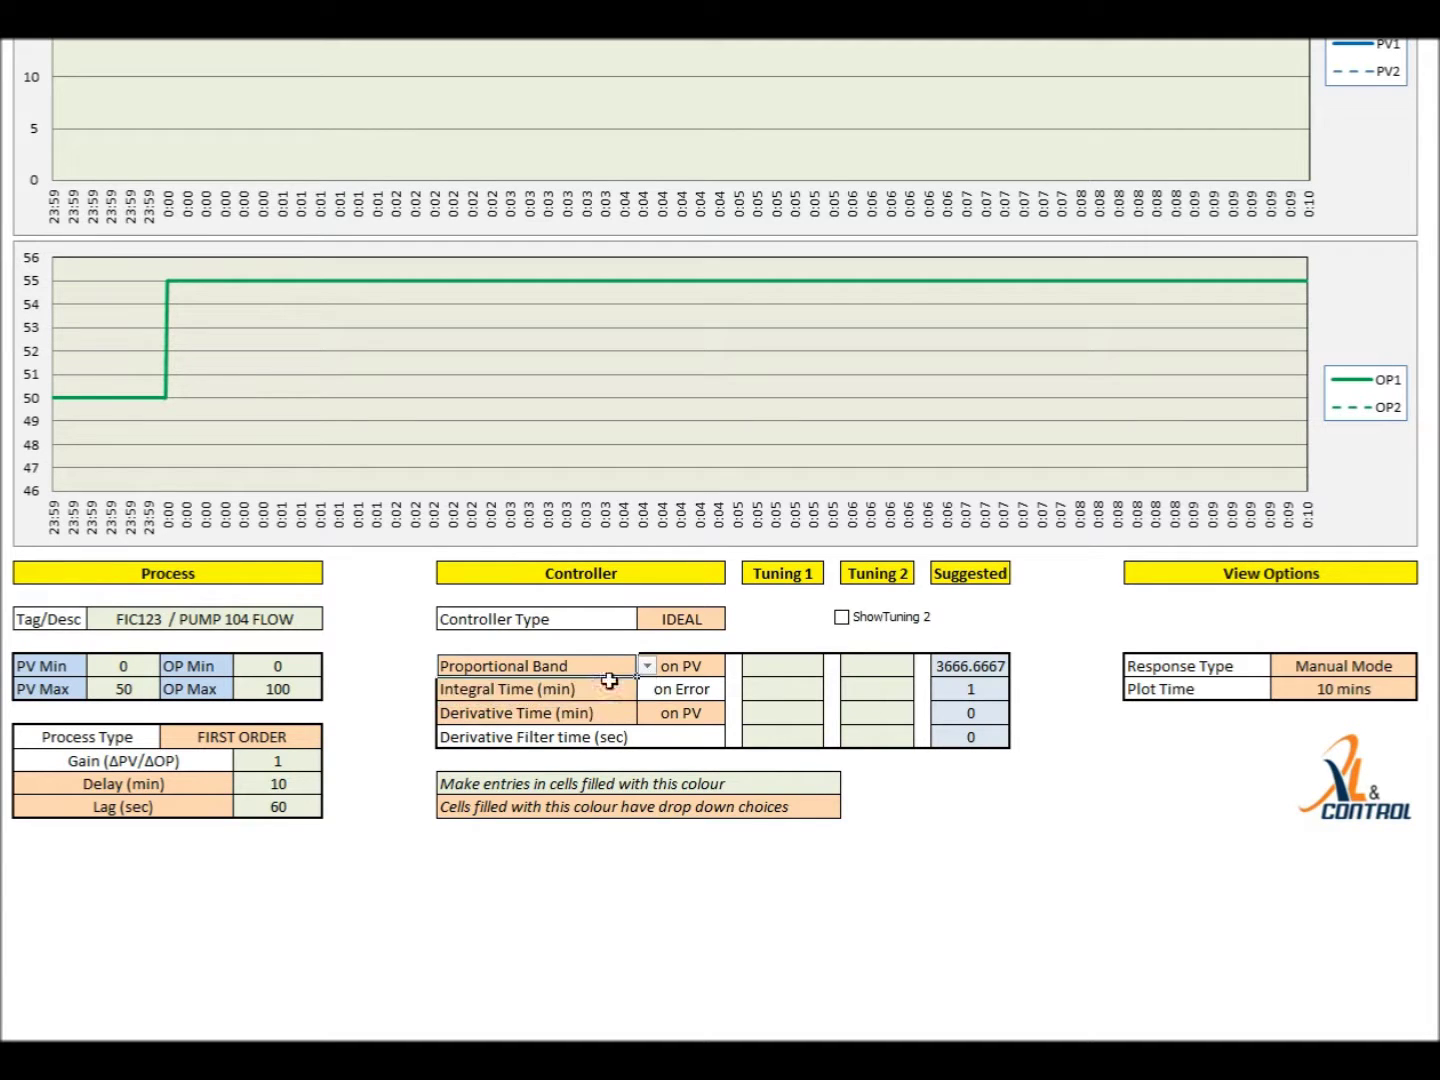
pyautogui.click(706, 663)
pyautogui.click(734, 666)
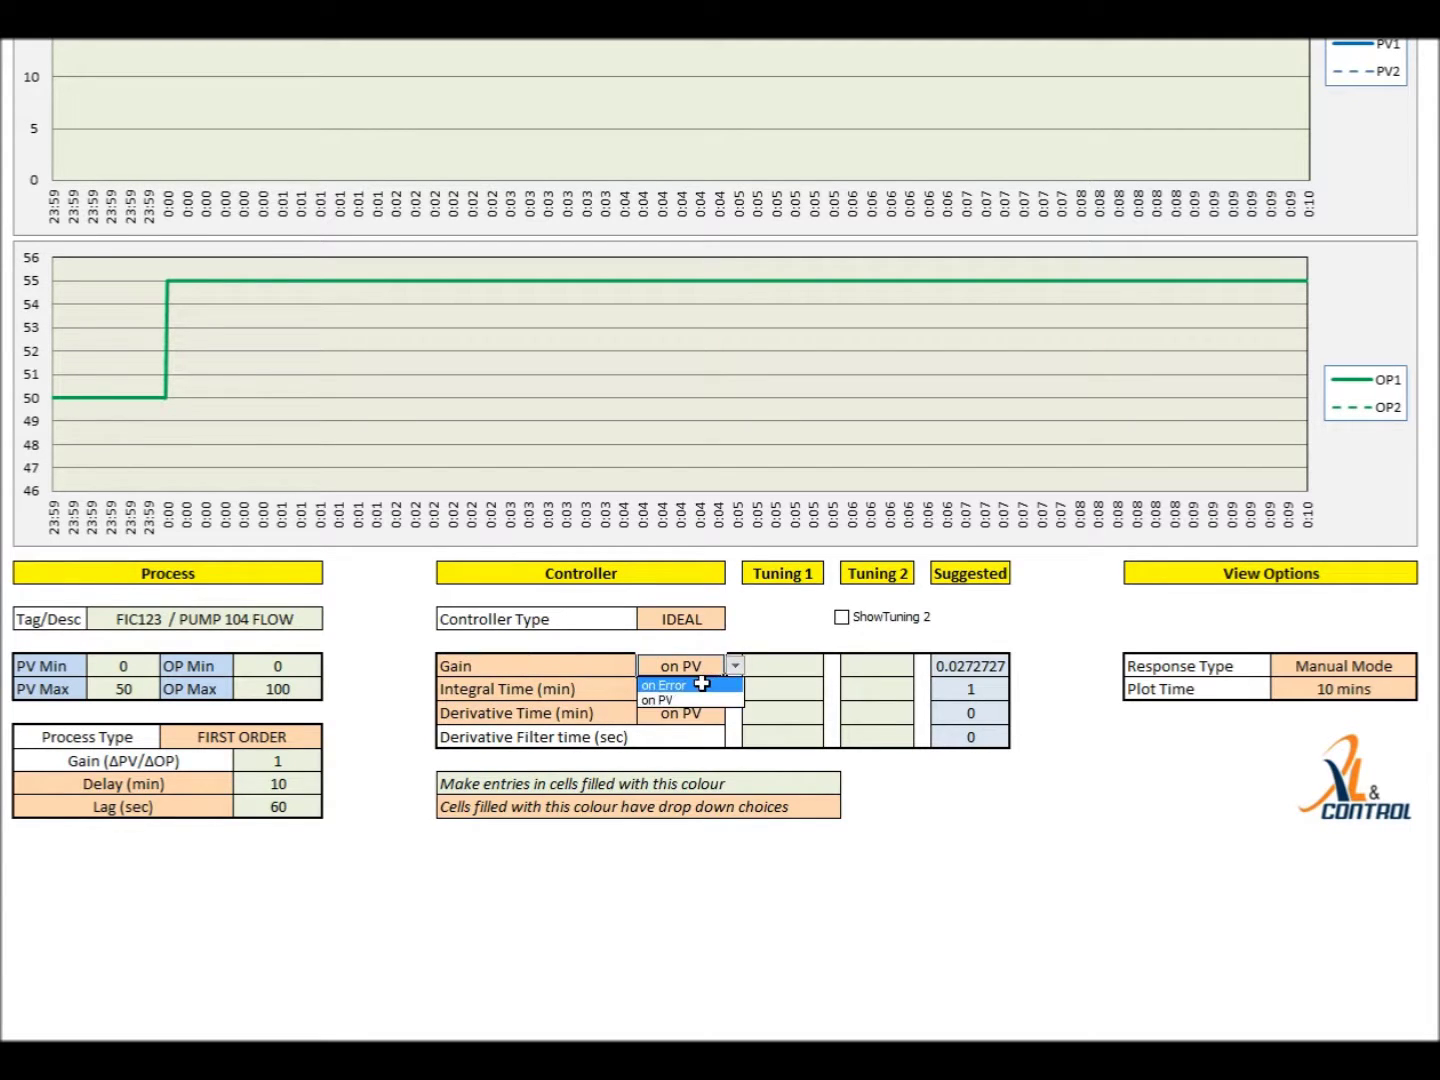
pyautogui.click(701, 684)
# - Try Integral Gain (/sec) for integral action, then restore Integral Time (min)
pyautogui.click(564, 690)
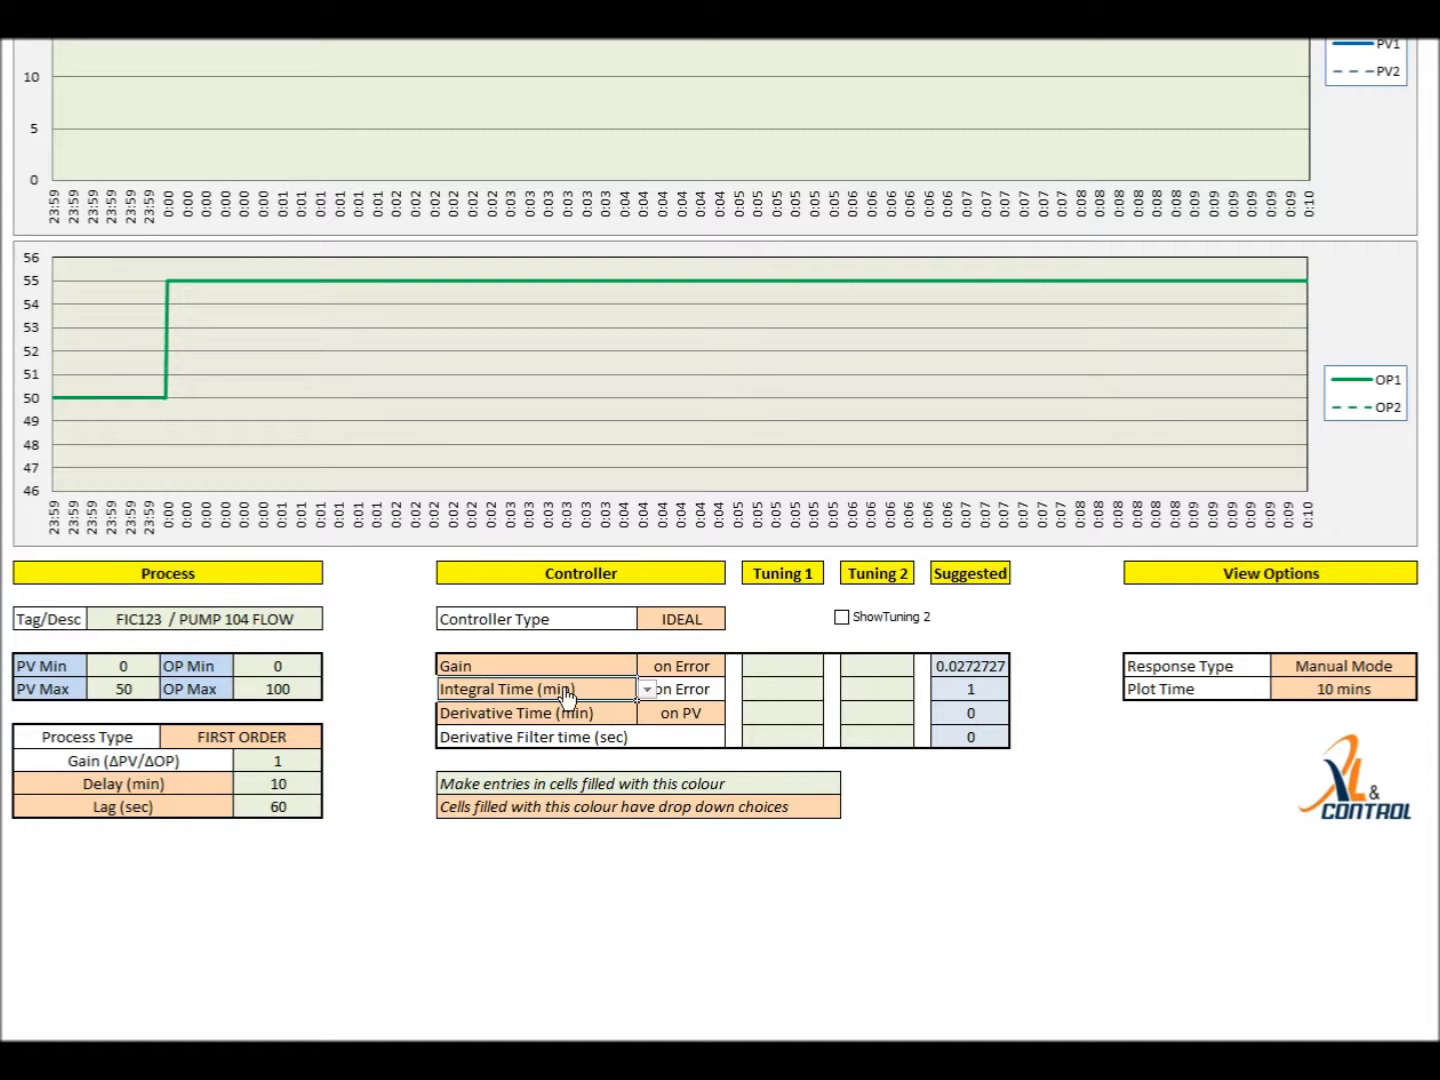
pyautogui.click(647, 689)
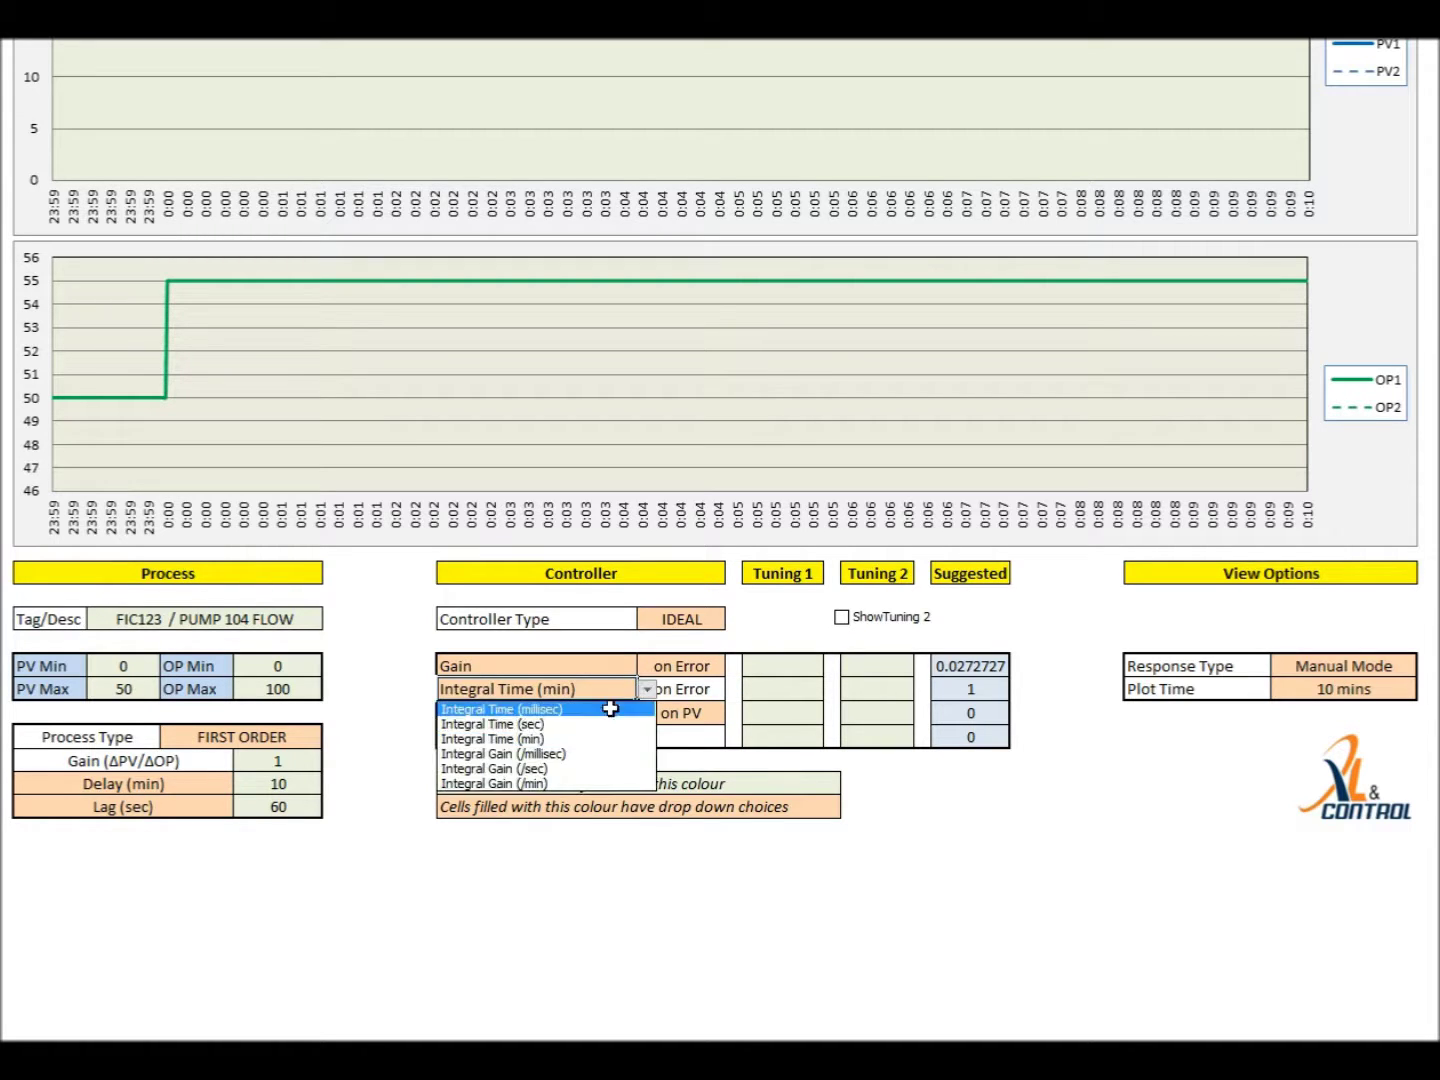
pyautogui.click(572, 768)
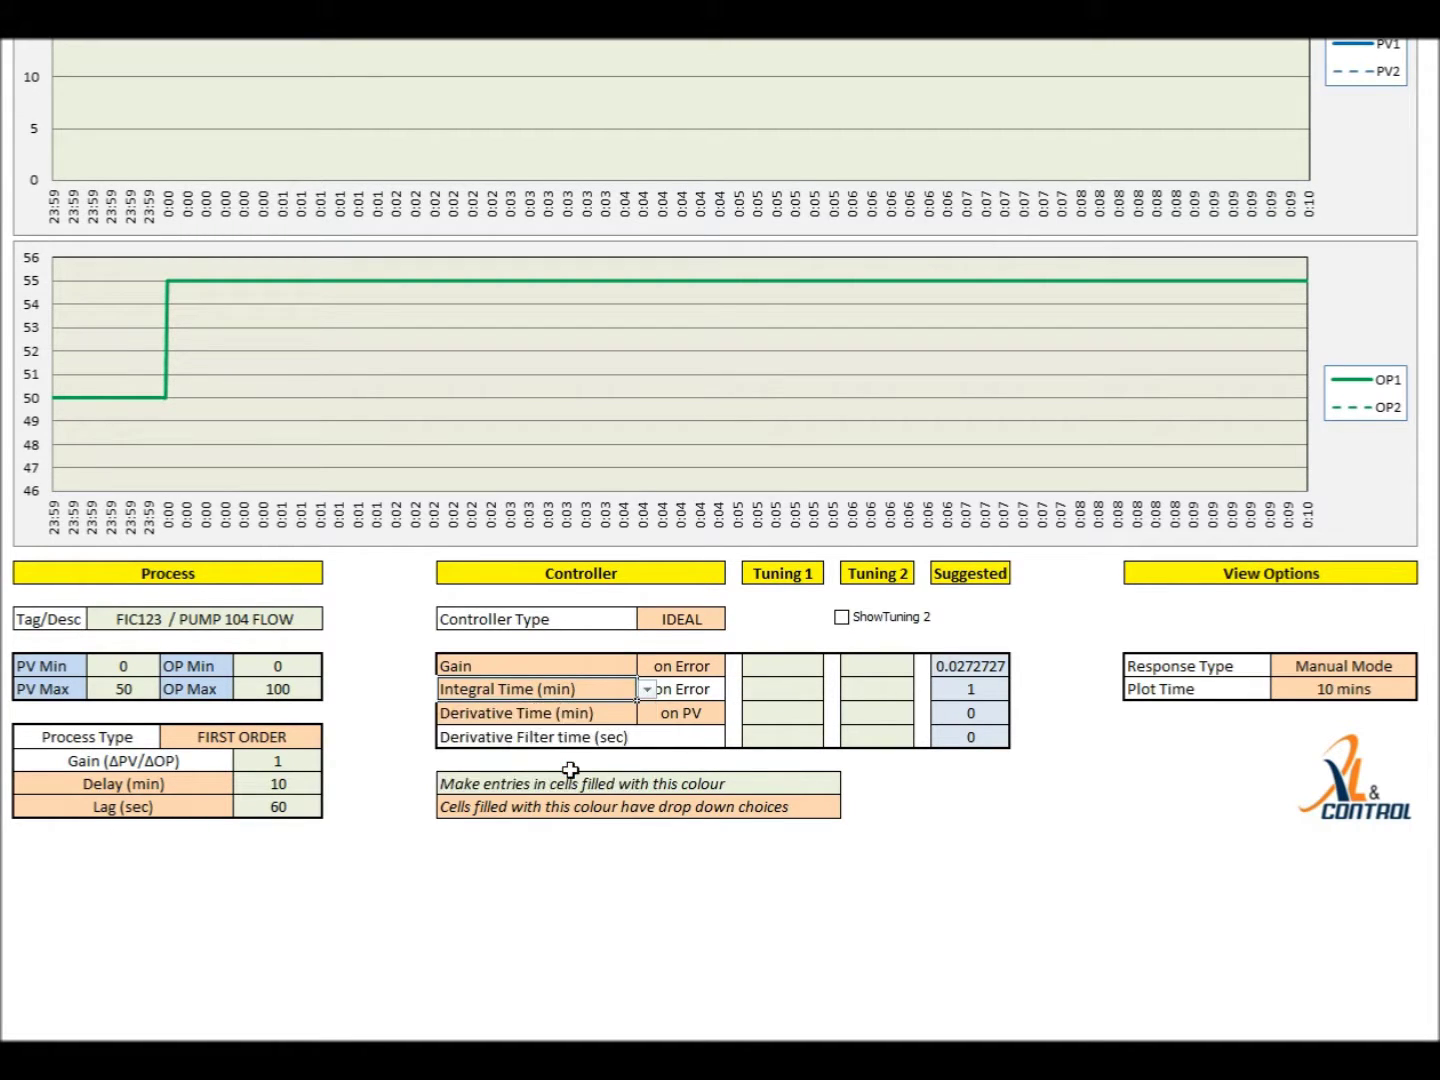
pyautogui.click(647, 689)
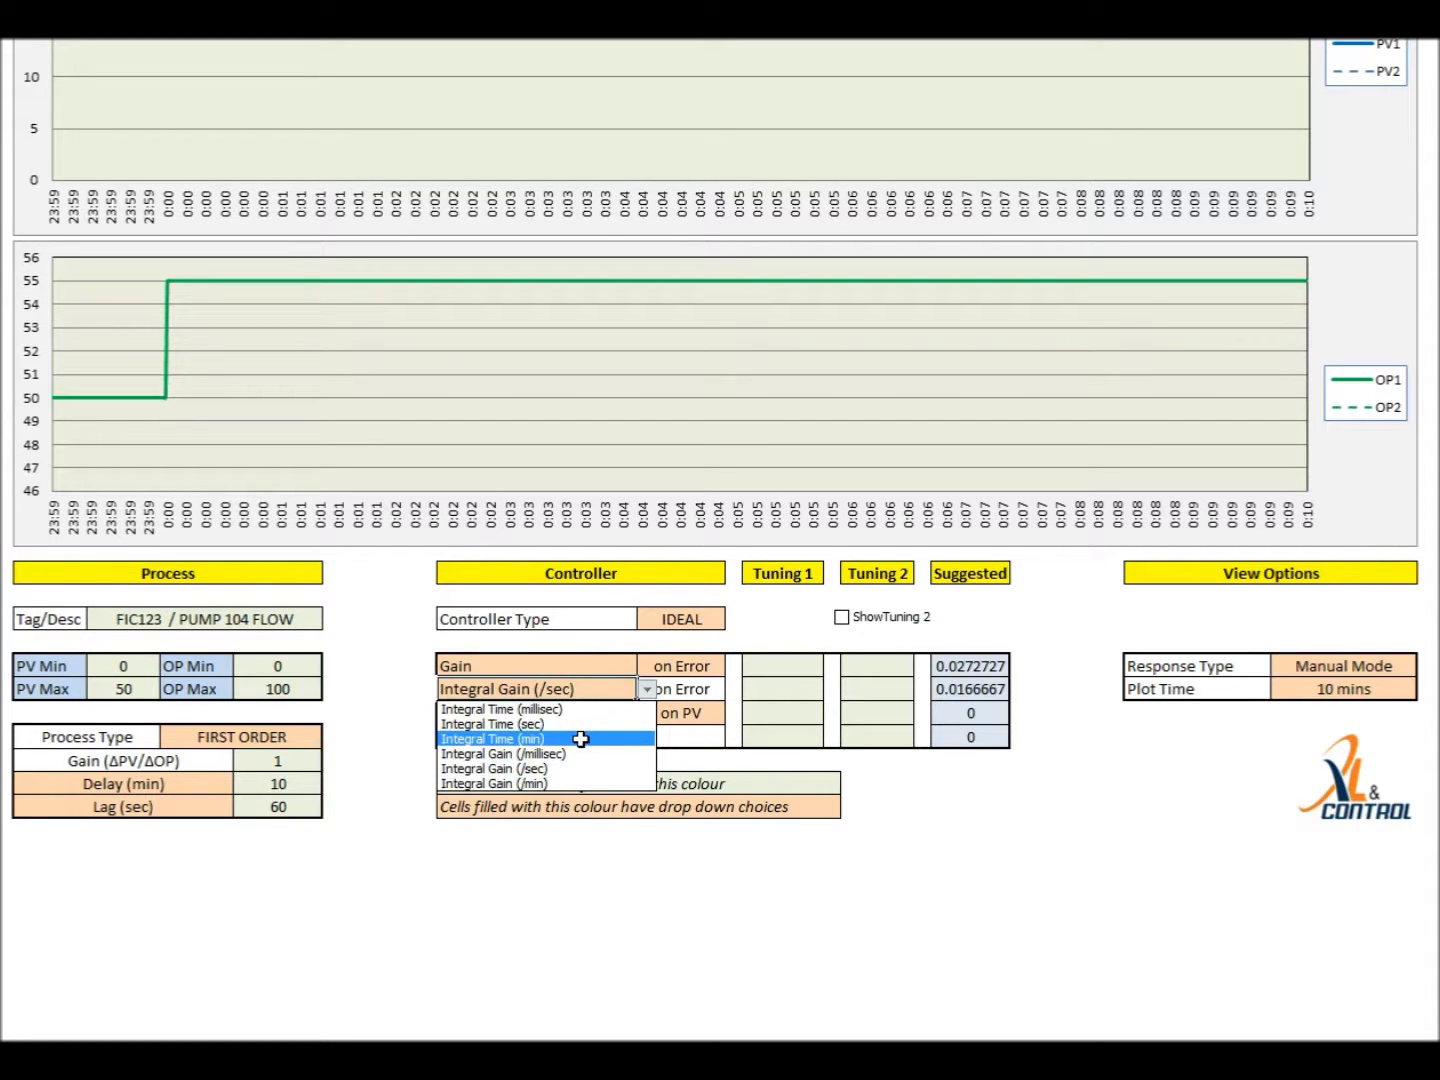
pyautogui.press('Escape')
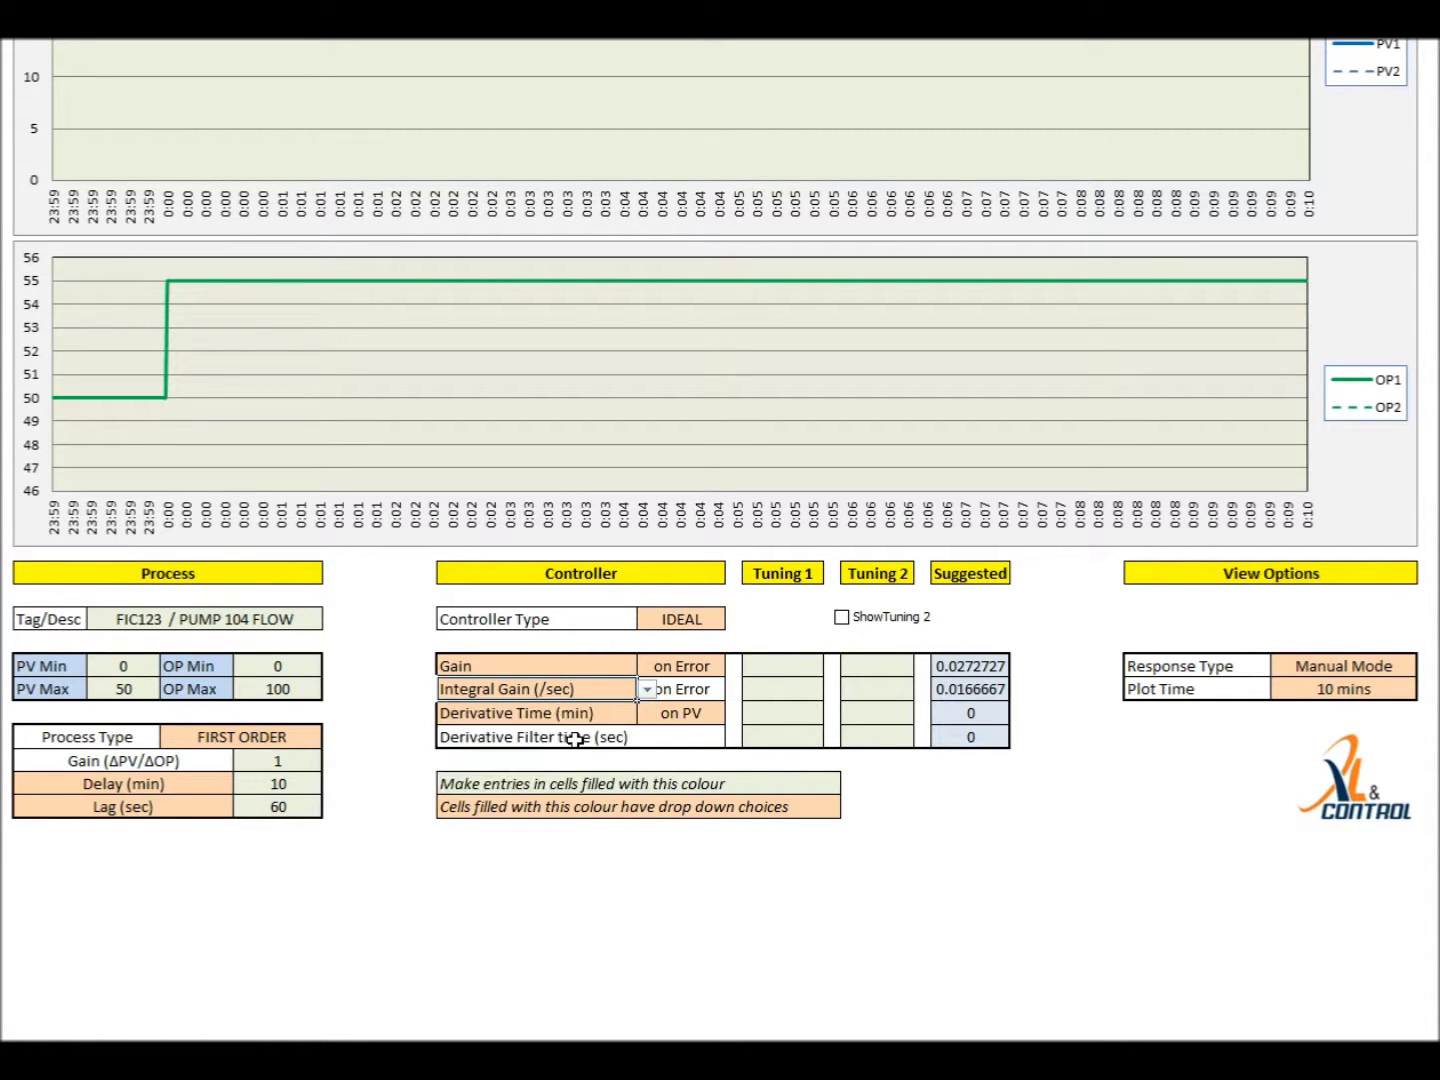
# - Switch the derivative action from on Error to on PV, keeping derivative time units unchanged
pyautogui.click(588, 717)
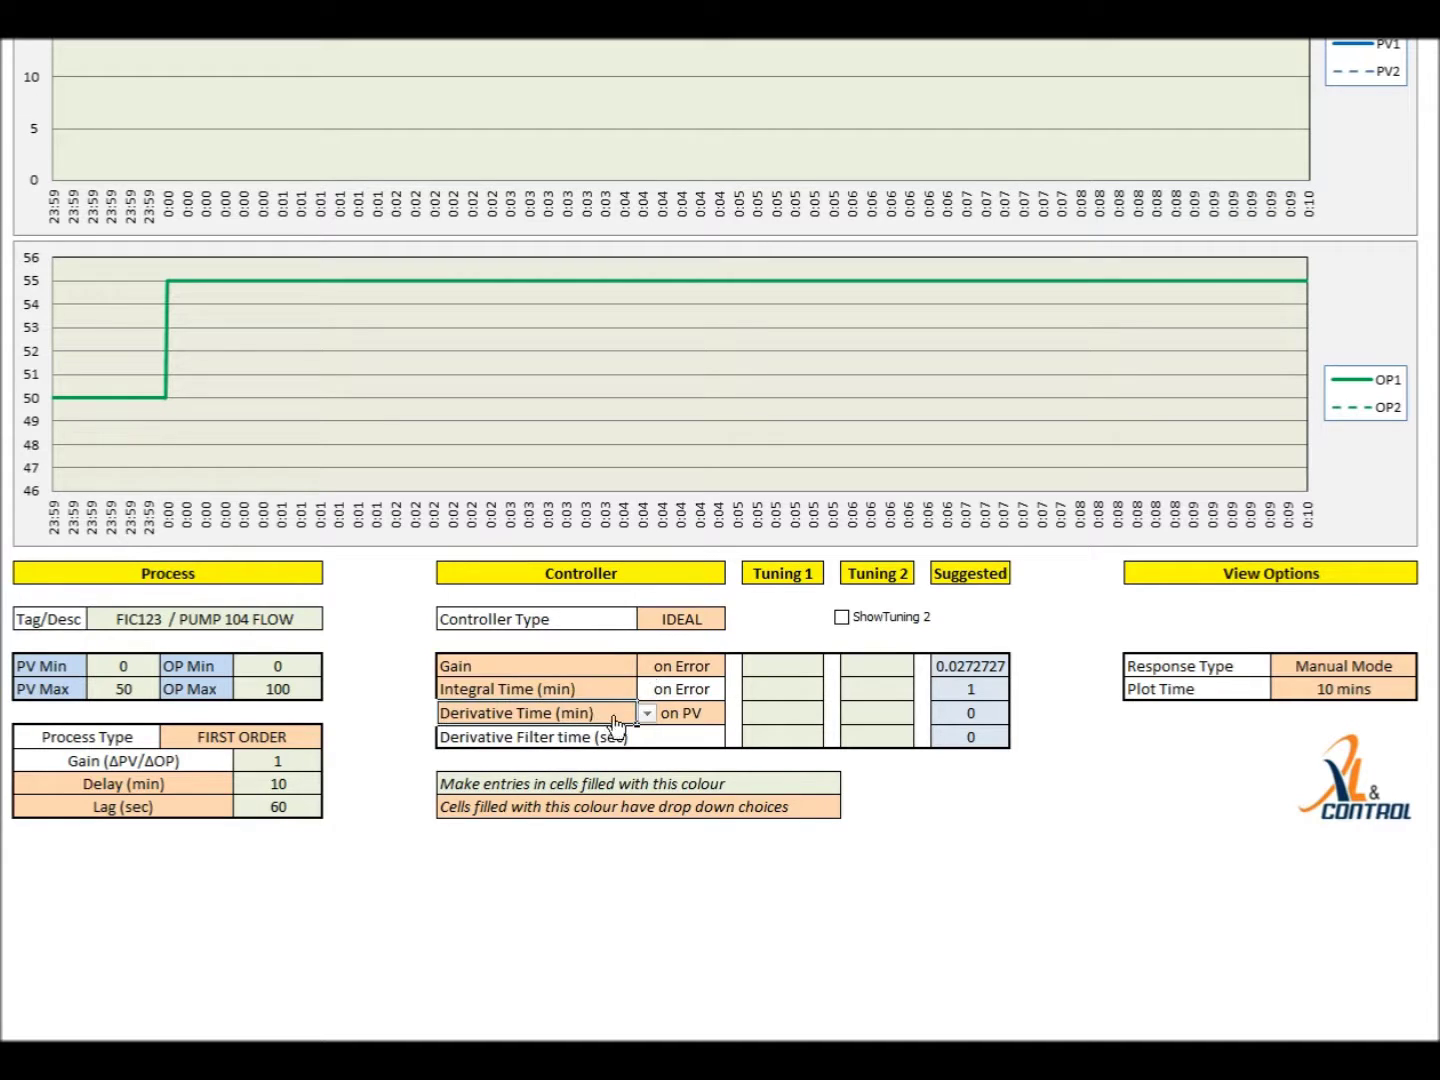
pyautogui.click(647, 713)
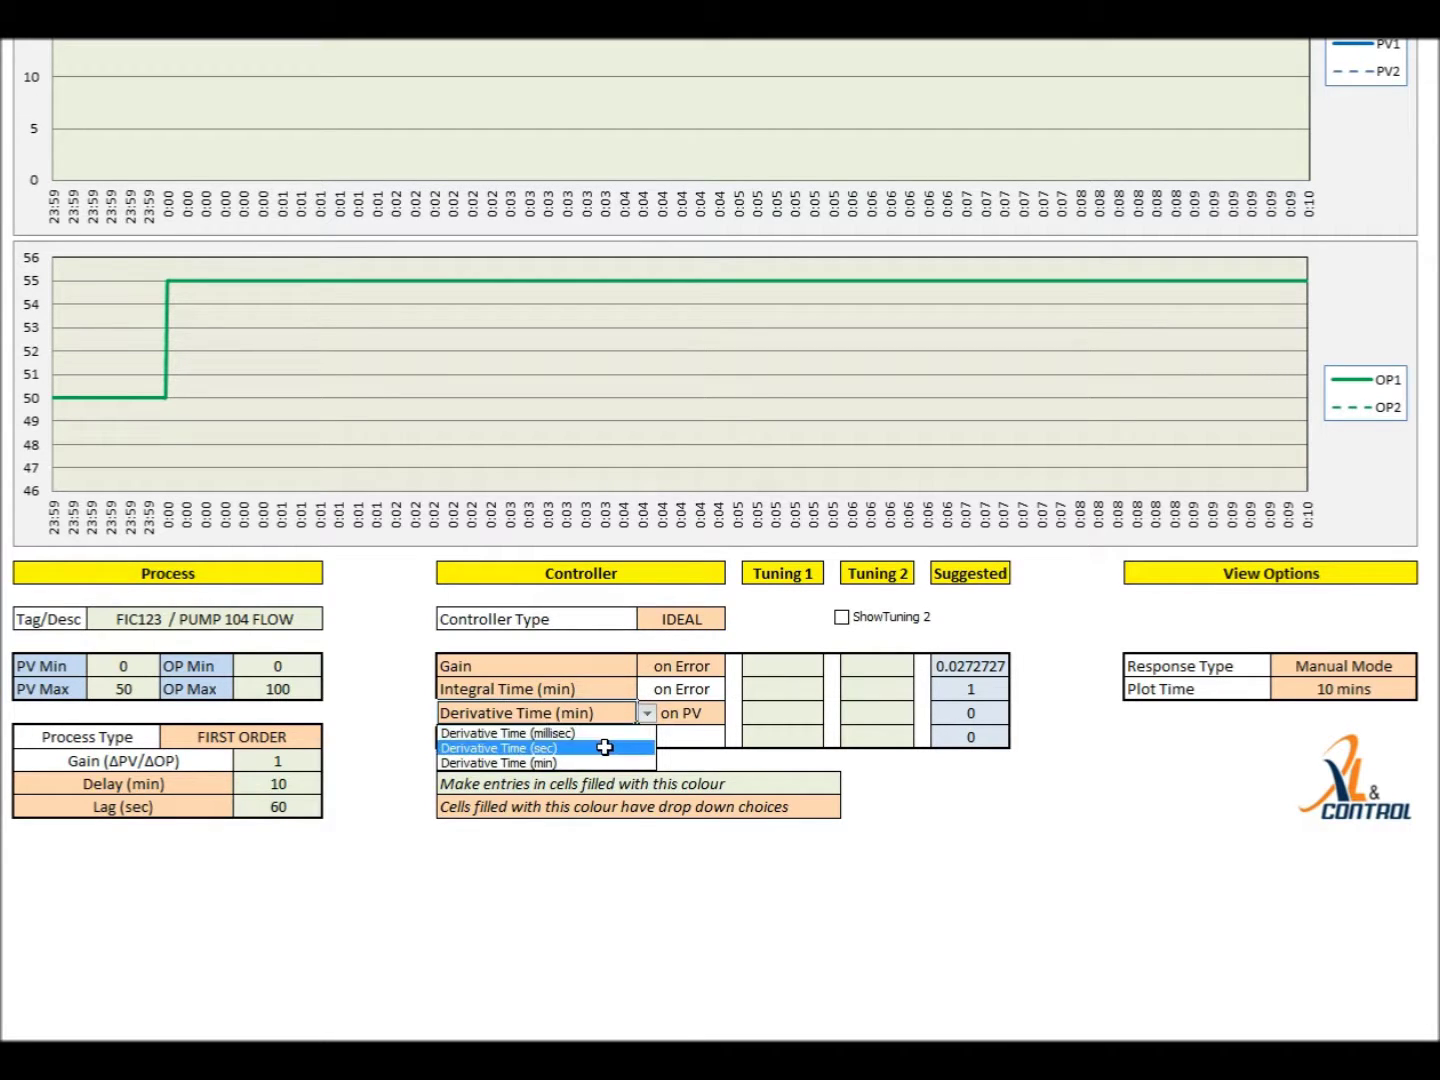
pyautogui.press('Escape')
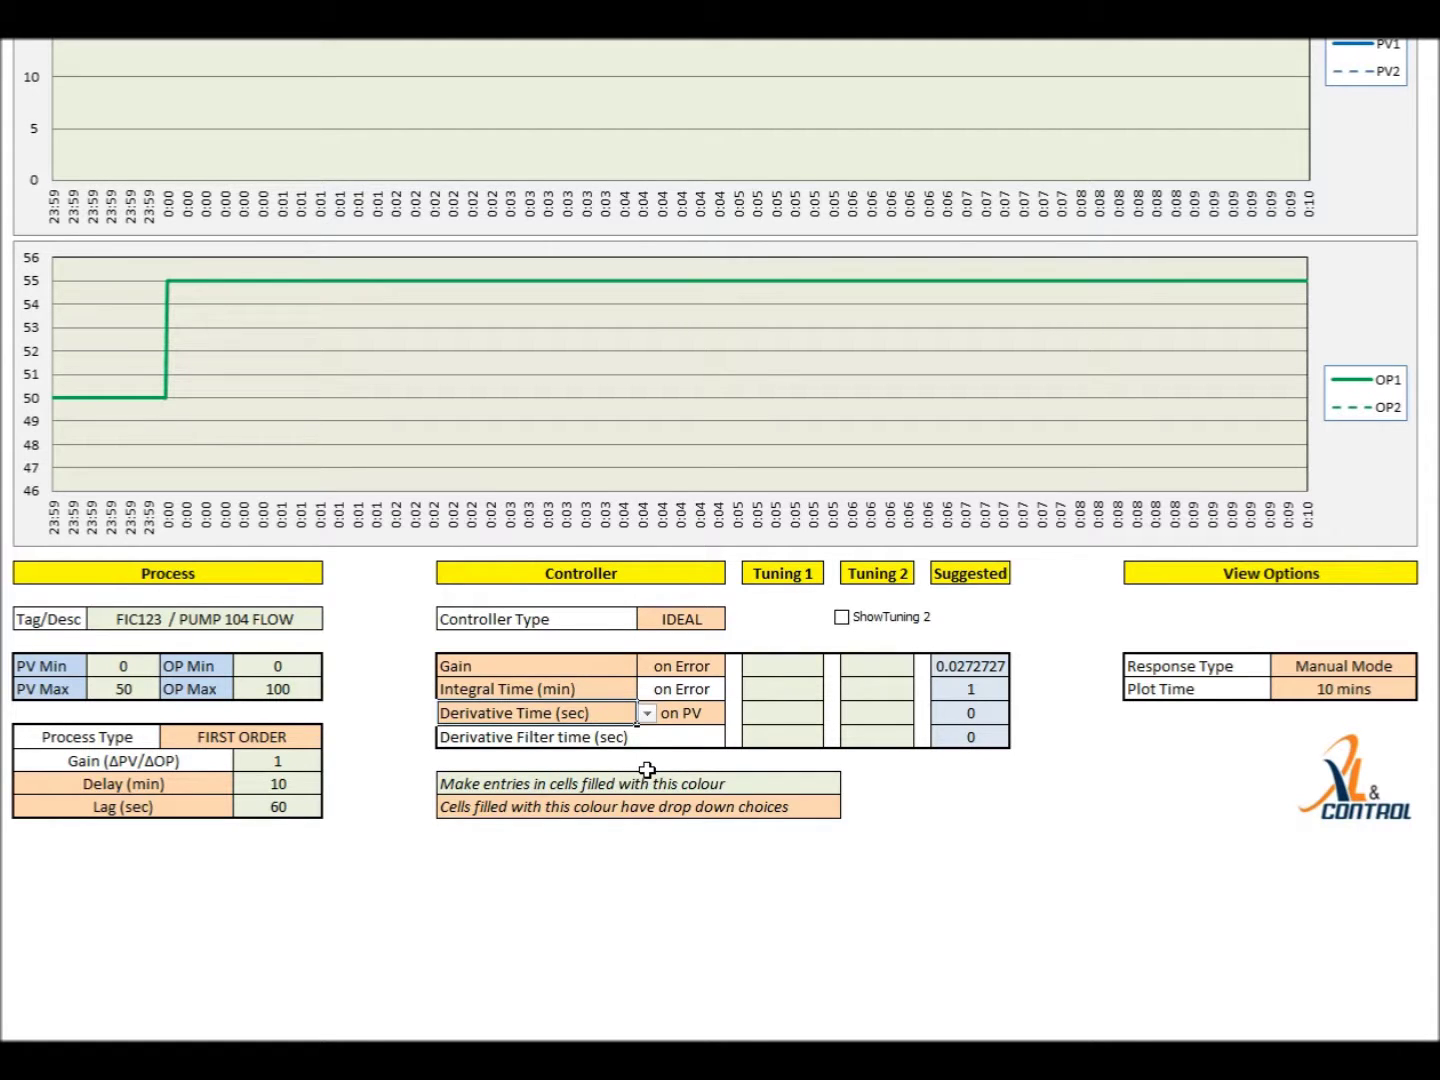
pyautogui.click(680, 713)
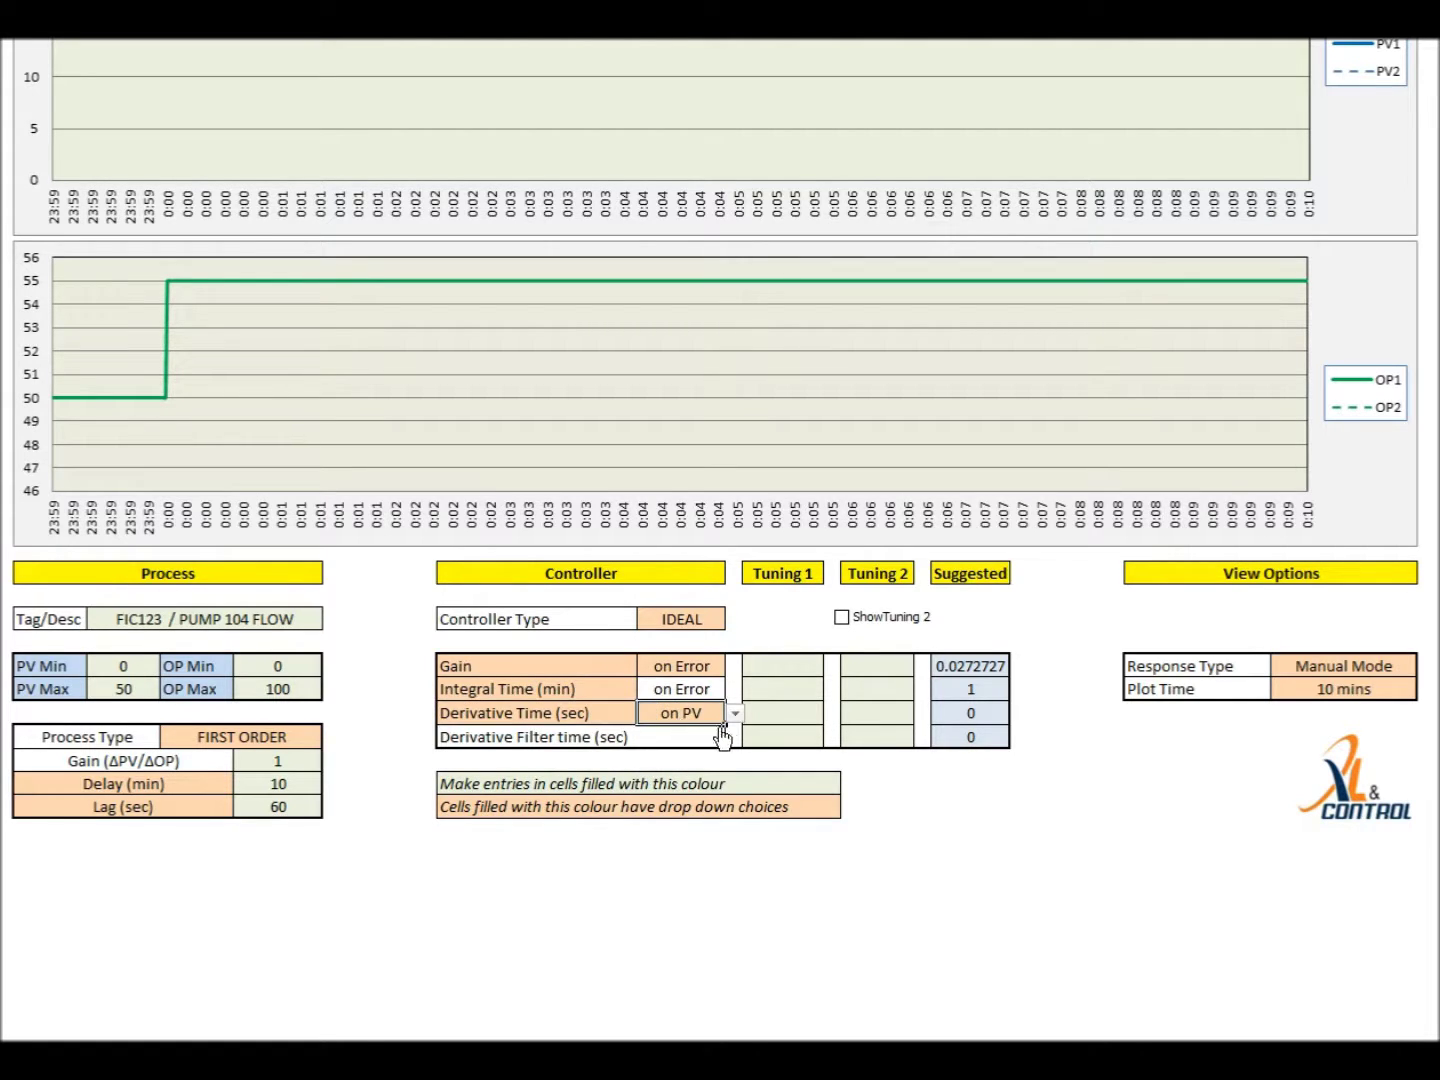
pyautogui.click(735, 713)
pyautogui.click(703, 735)
pyautogui.click(735, 713)
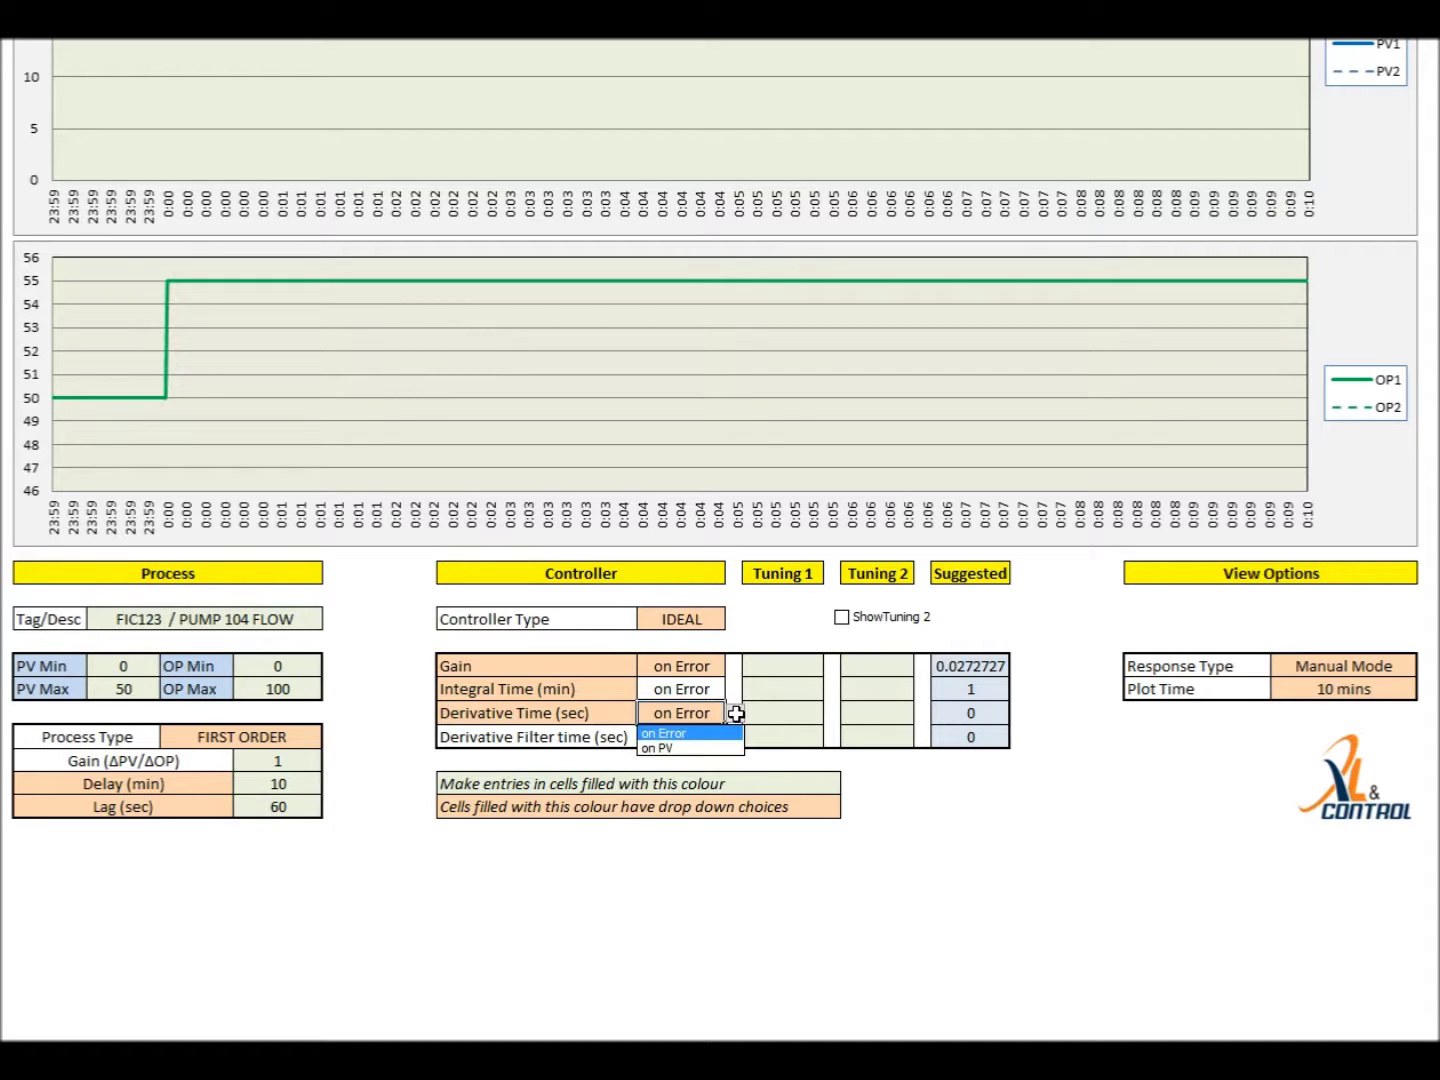
pyautogui.click(705, 749)
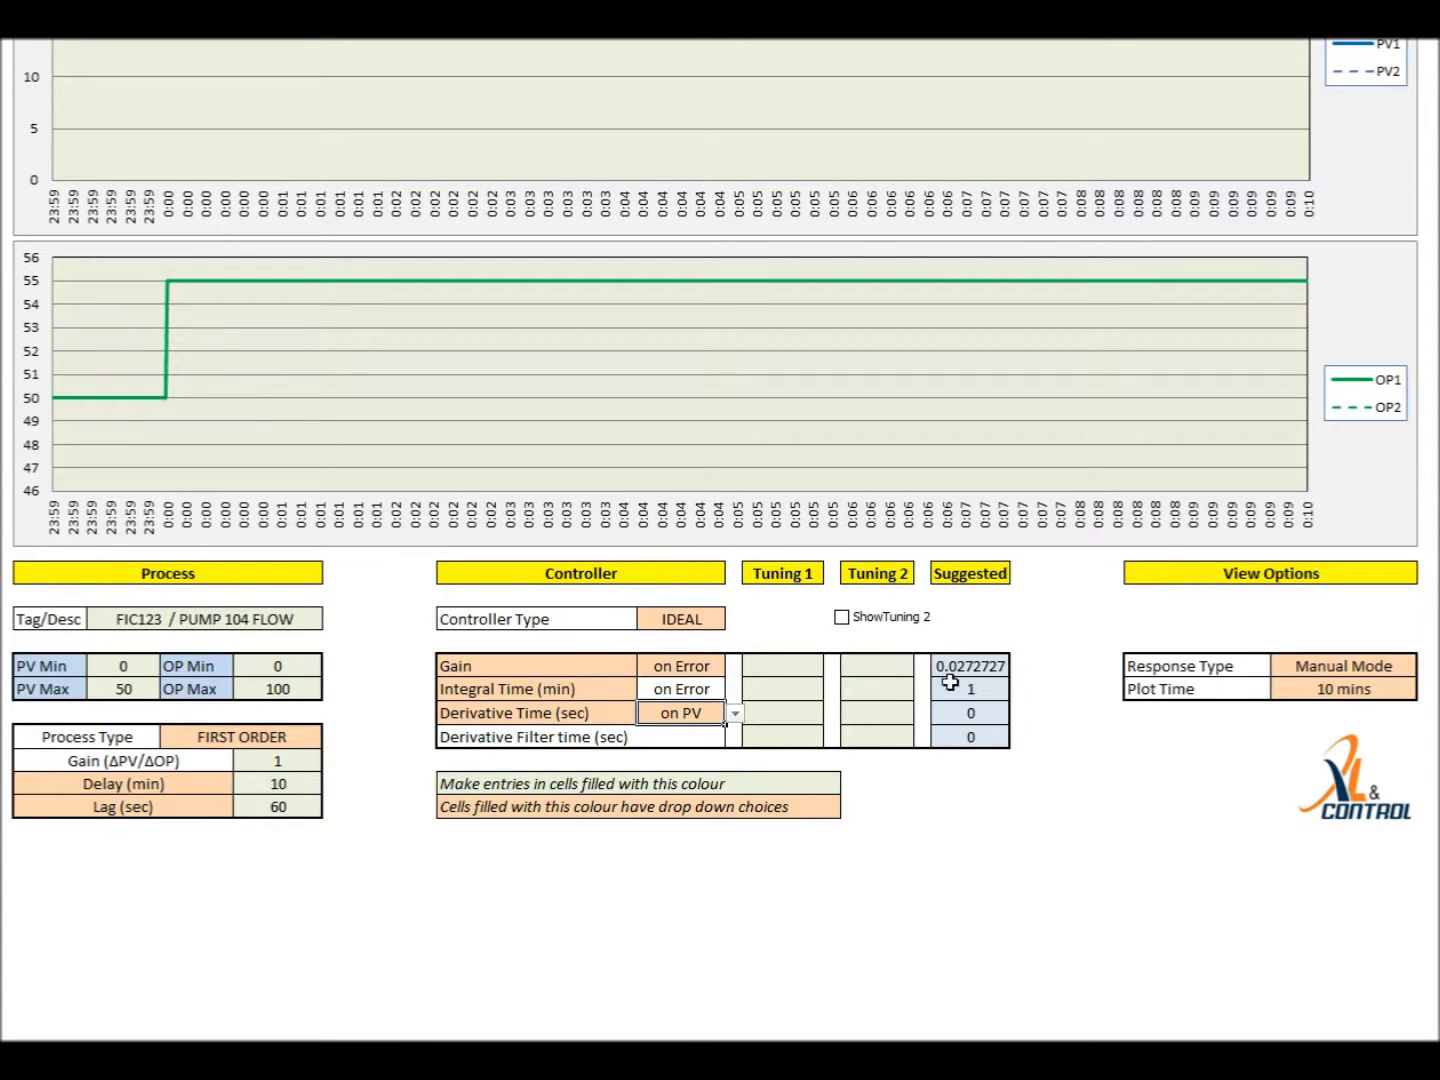
pyautogui.click(1337, 666)
pyautogui.click(1426, 668)
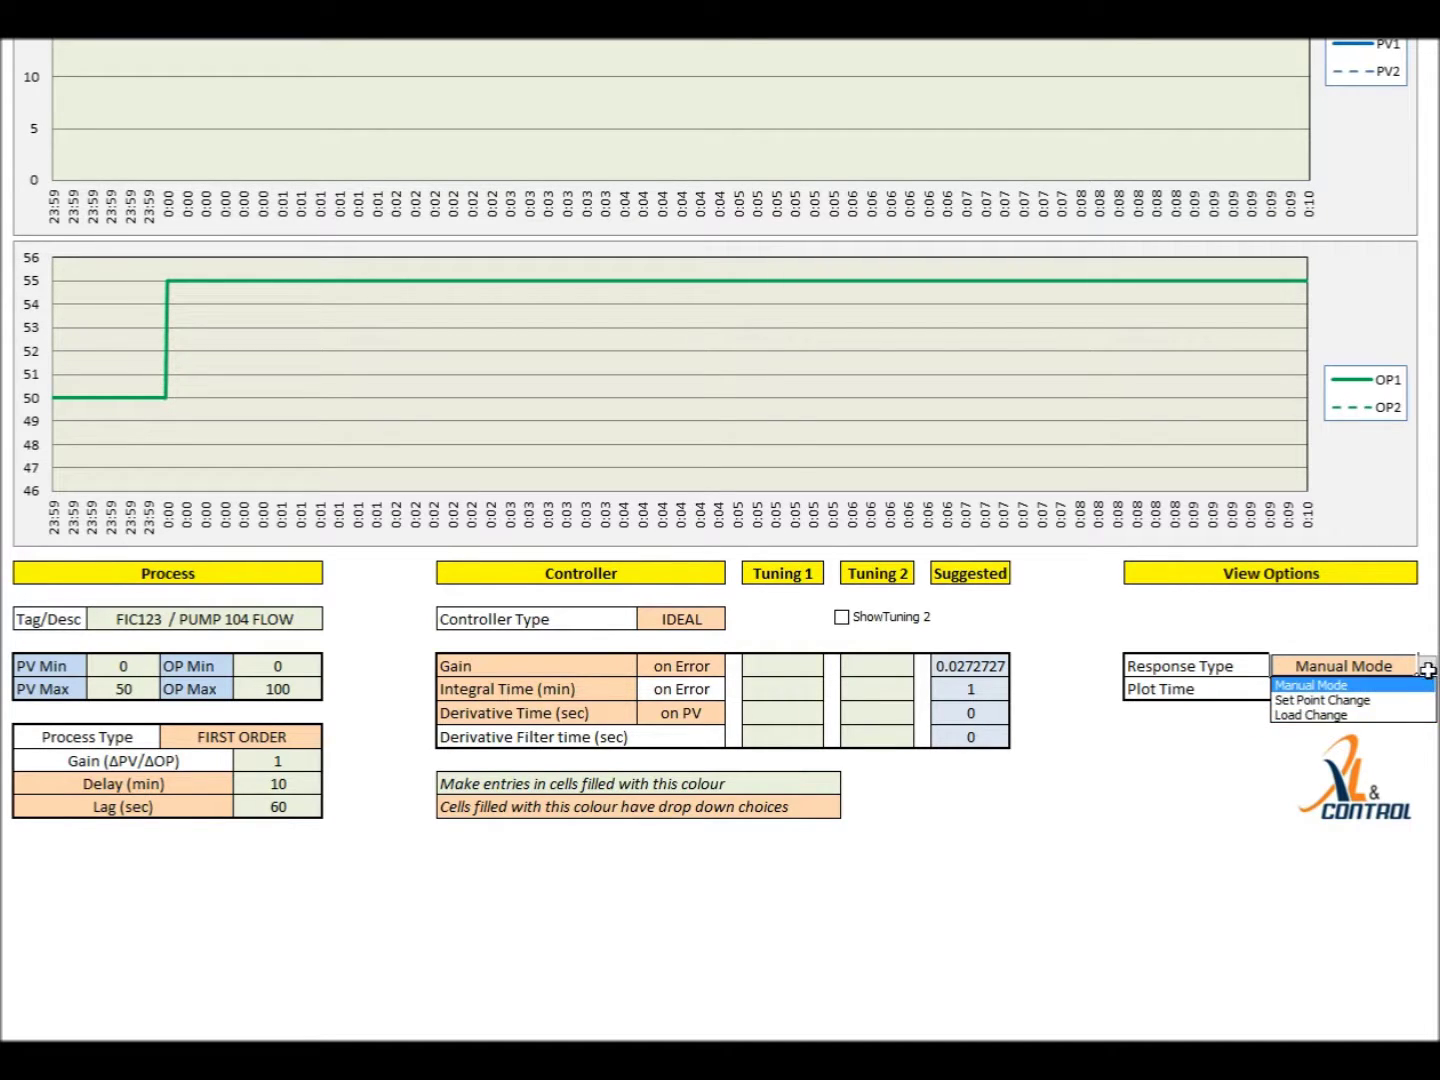
pyautogui.click(1426, 668)
pyautogui.click(1388, 689)
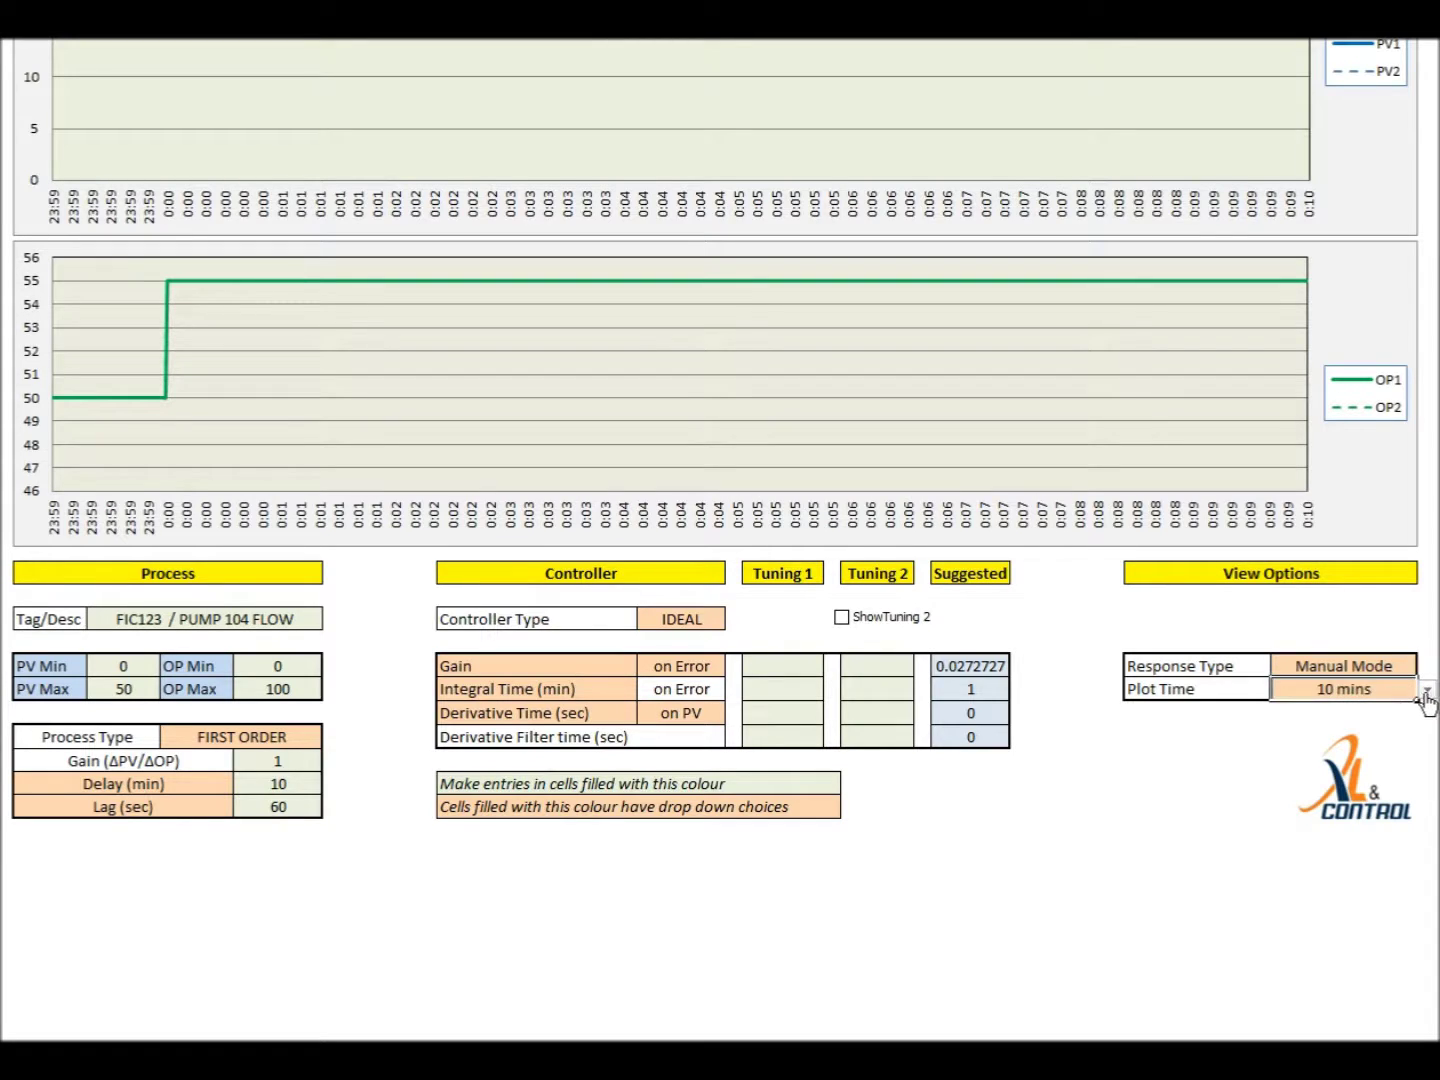
pyautogui.click(1426, 694)
pyautogui.moveTo(1427, 742); pyautogui.dragTo(1430, 702)
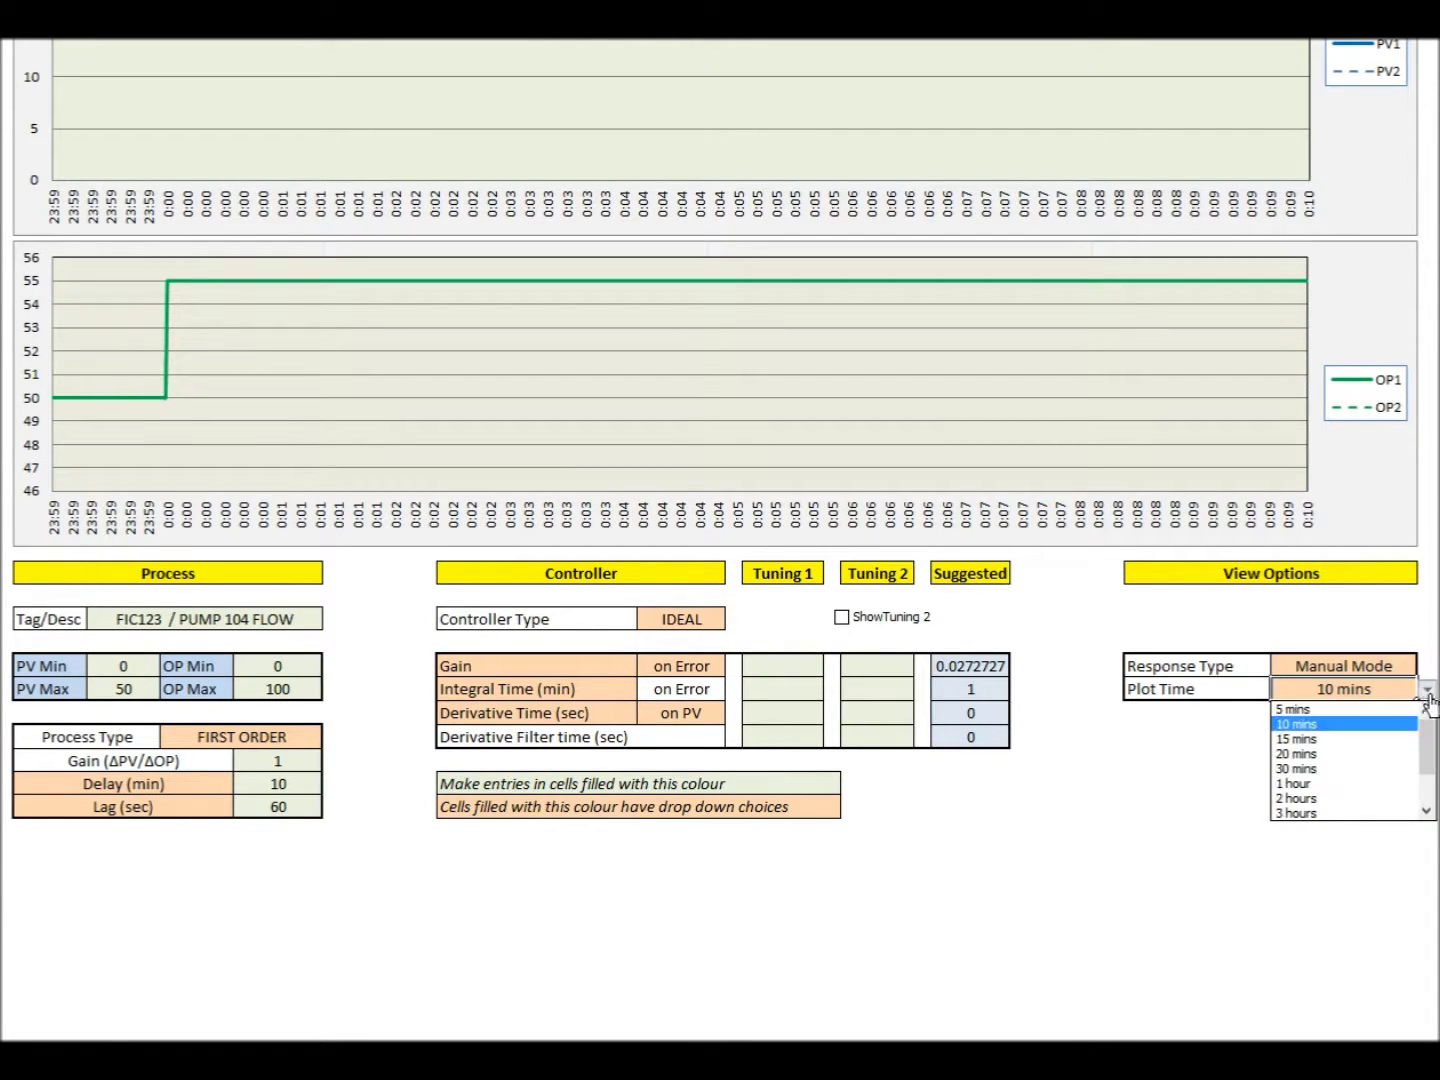
pyautogui.click(1430, 700)
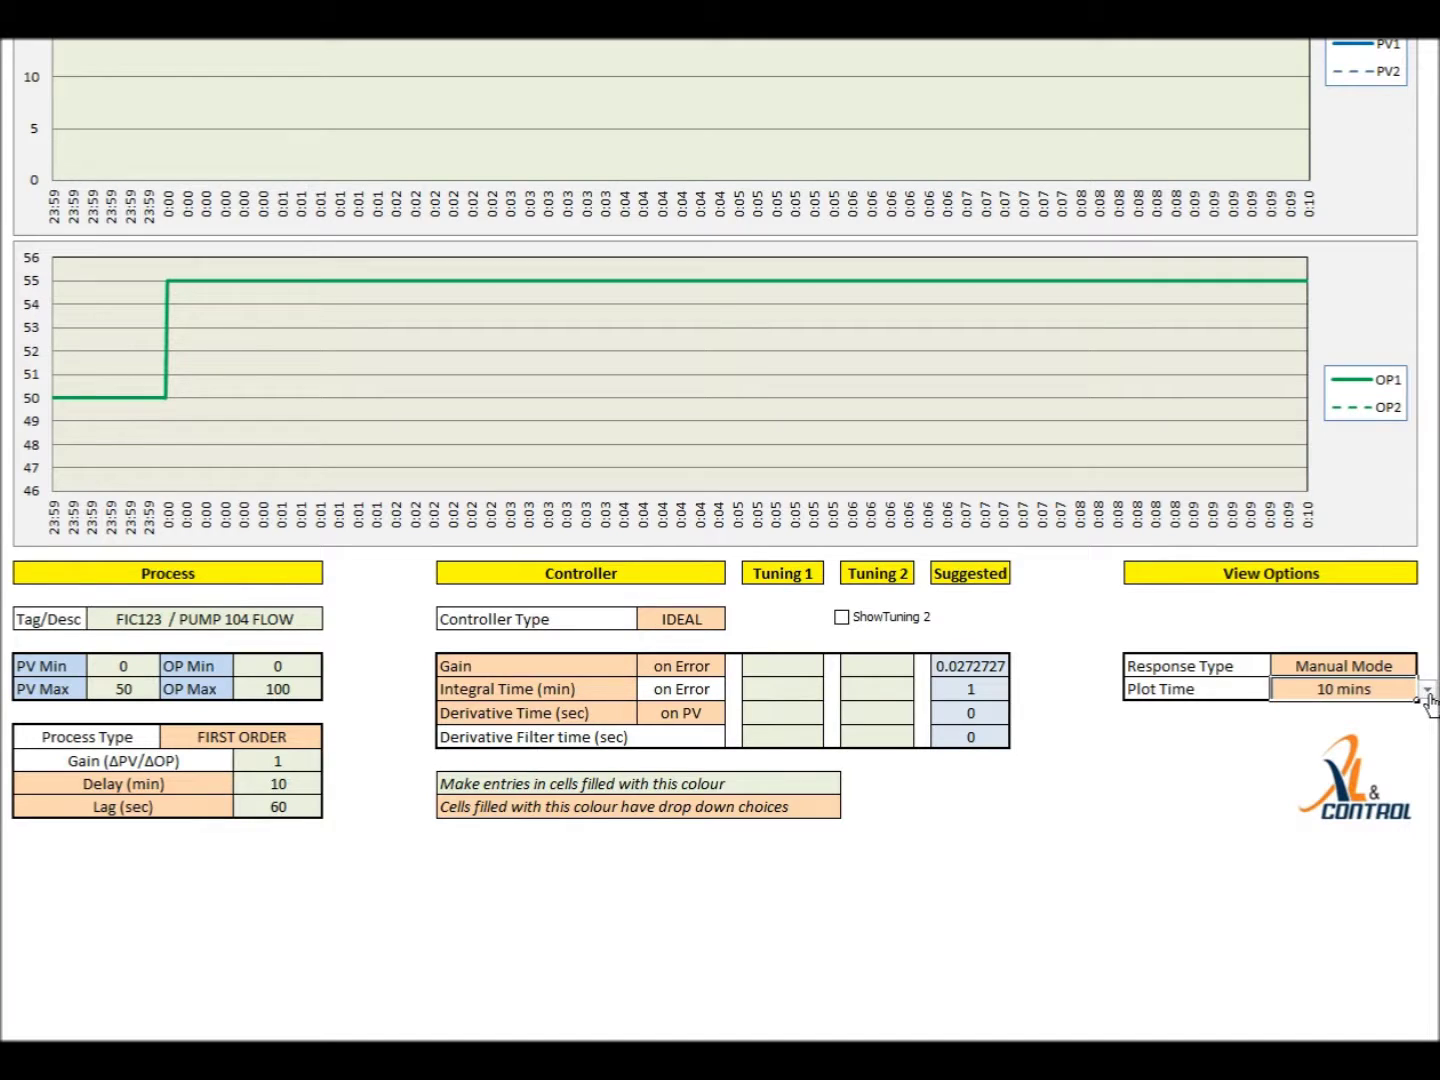
pyautogui.click(996, 747)
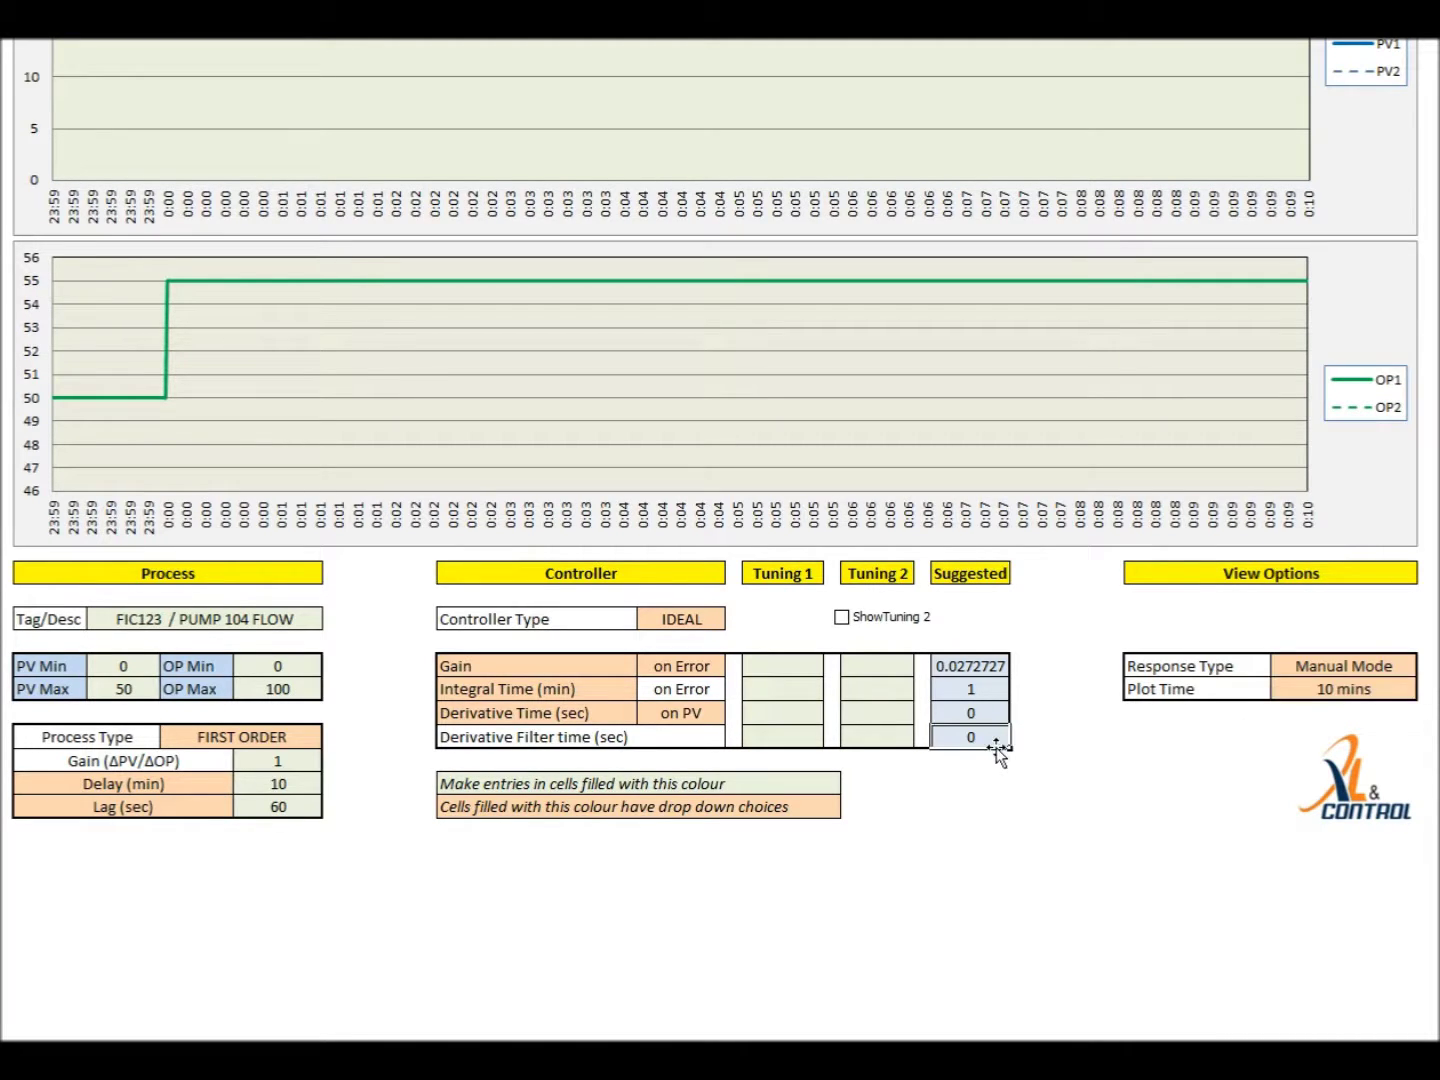
pyautogui.scroll(3, 997, 750)
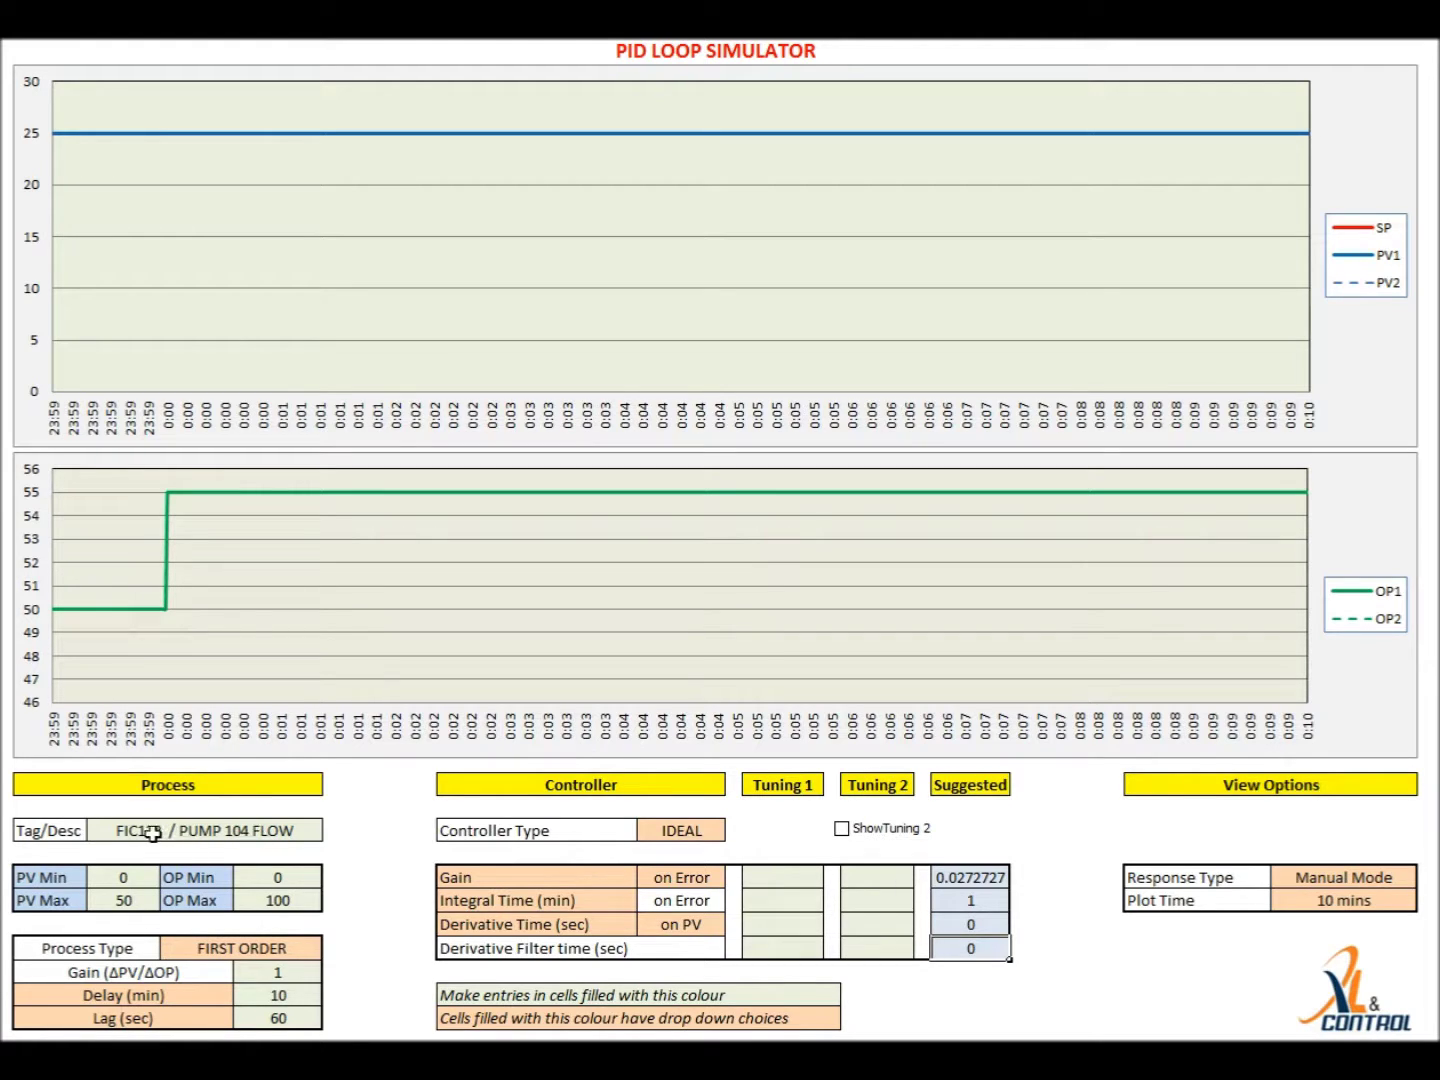
# - Enter a PV Max of 100 and a process gain of 1.2
pyautogui.click(135, 903)
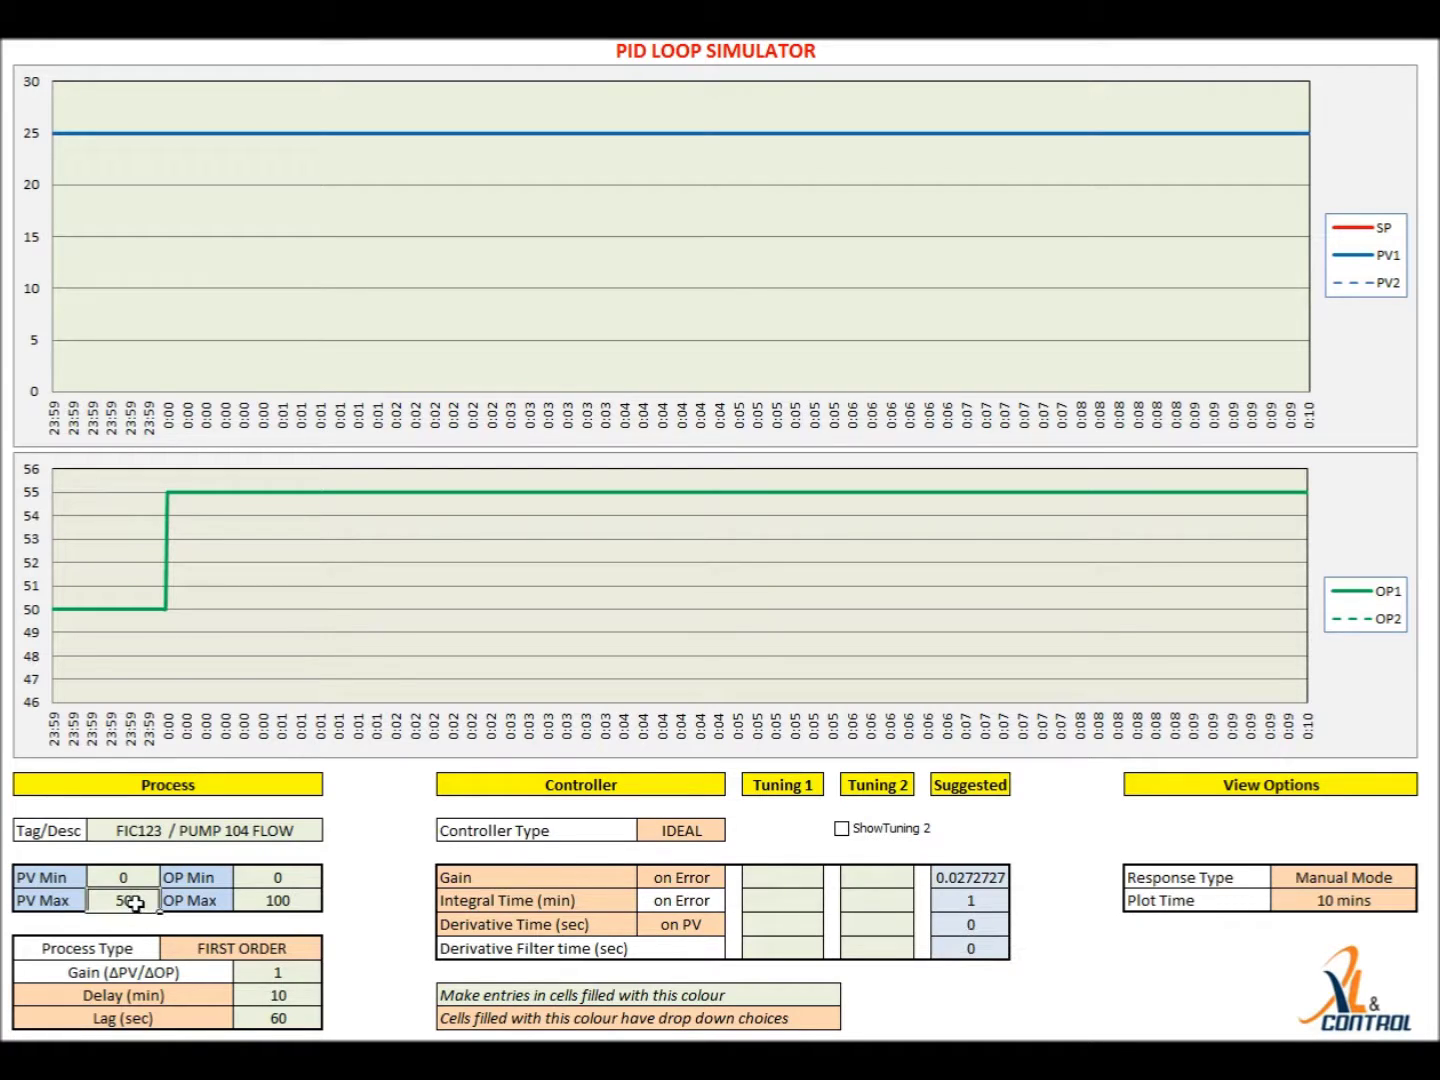
pyautogui.write('100')
pyautogui.press('Return')
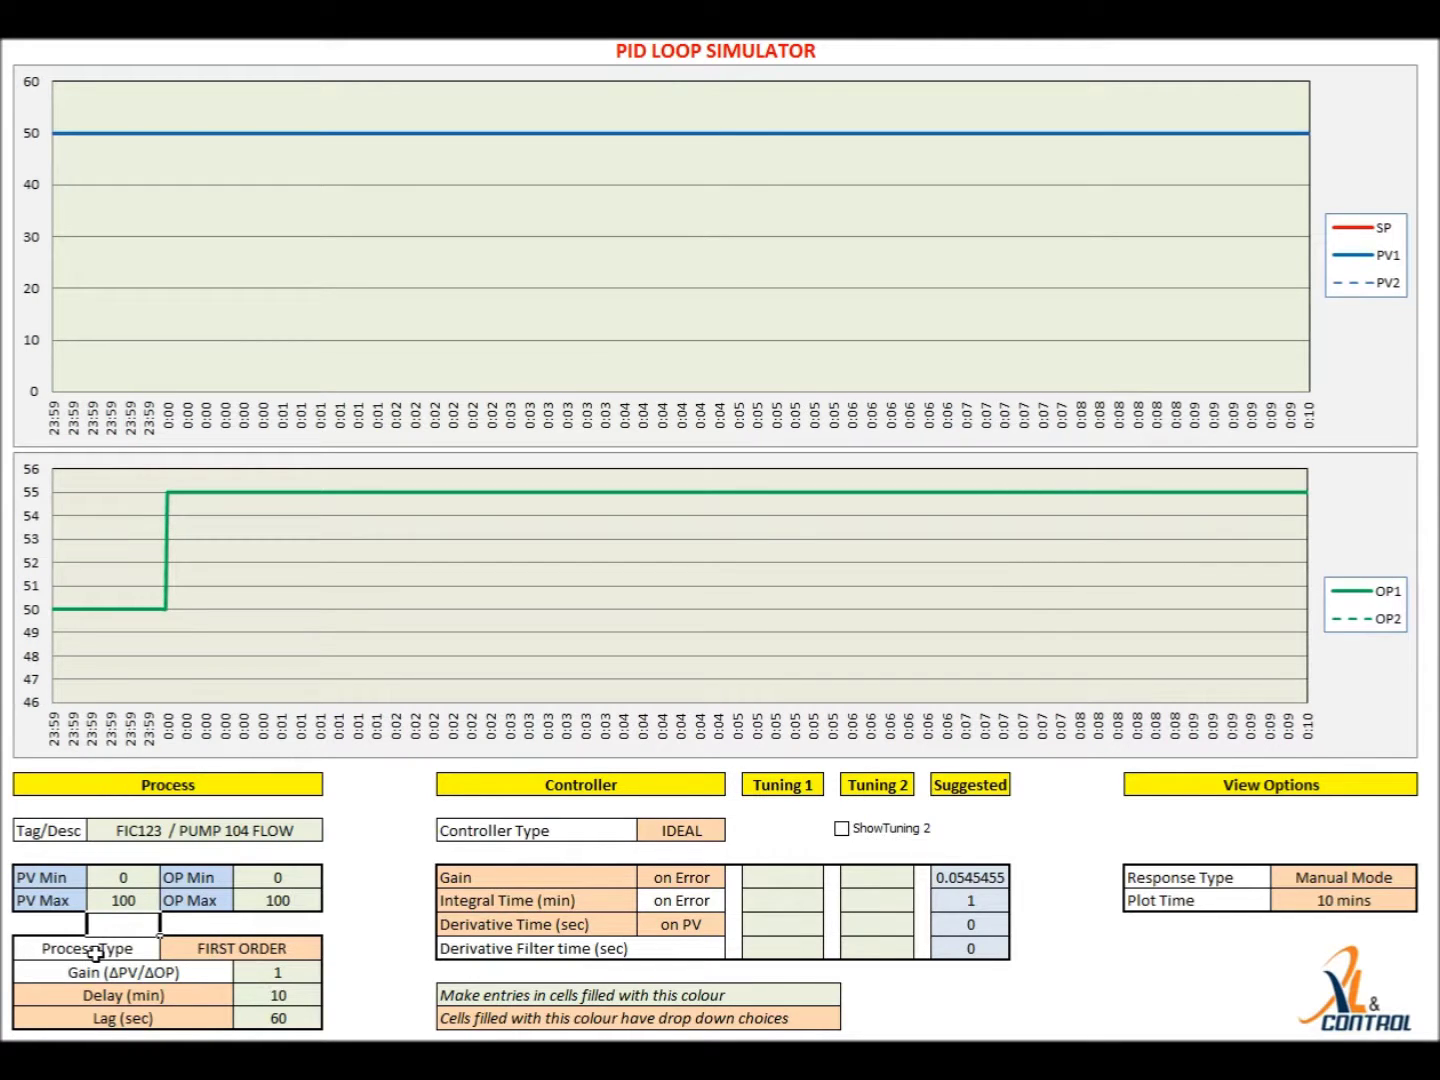
pyautogui.click(256, 974)
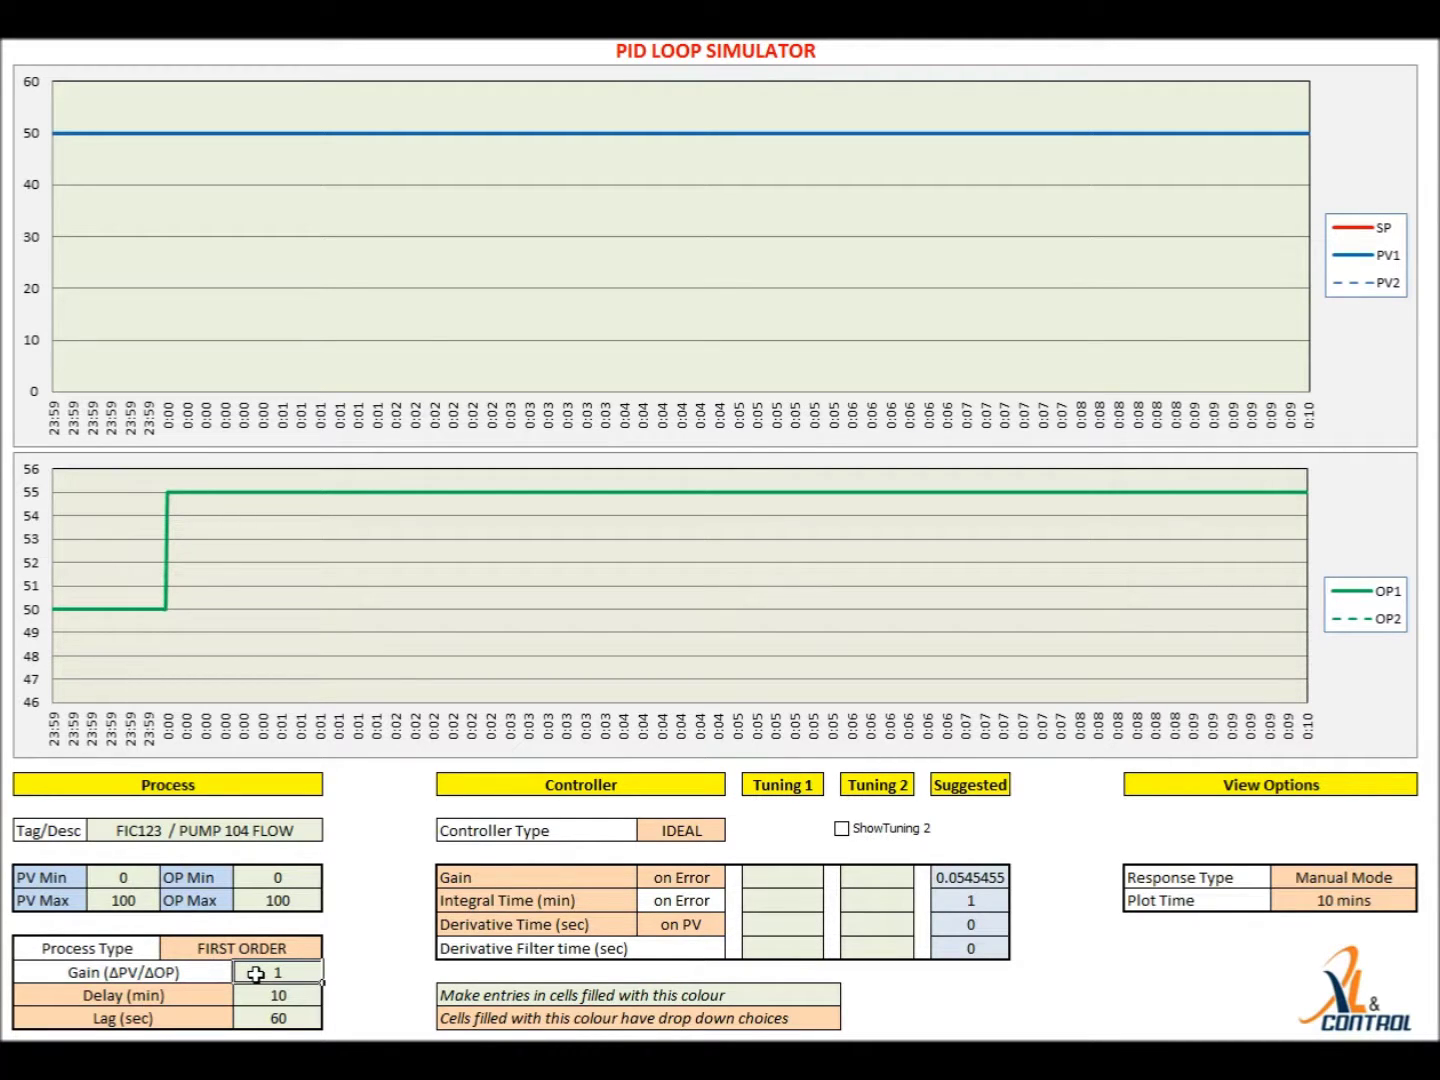
pyautogui.write('1.2')
pyautogui.press('Return')
# - Switch the delay to Delay (sec) and set it to 30 seconds
pyautogui.click(200, 997)
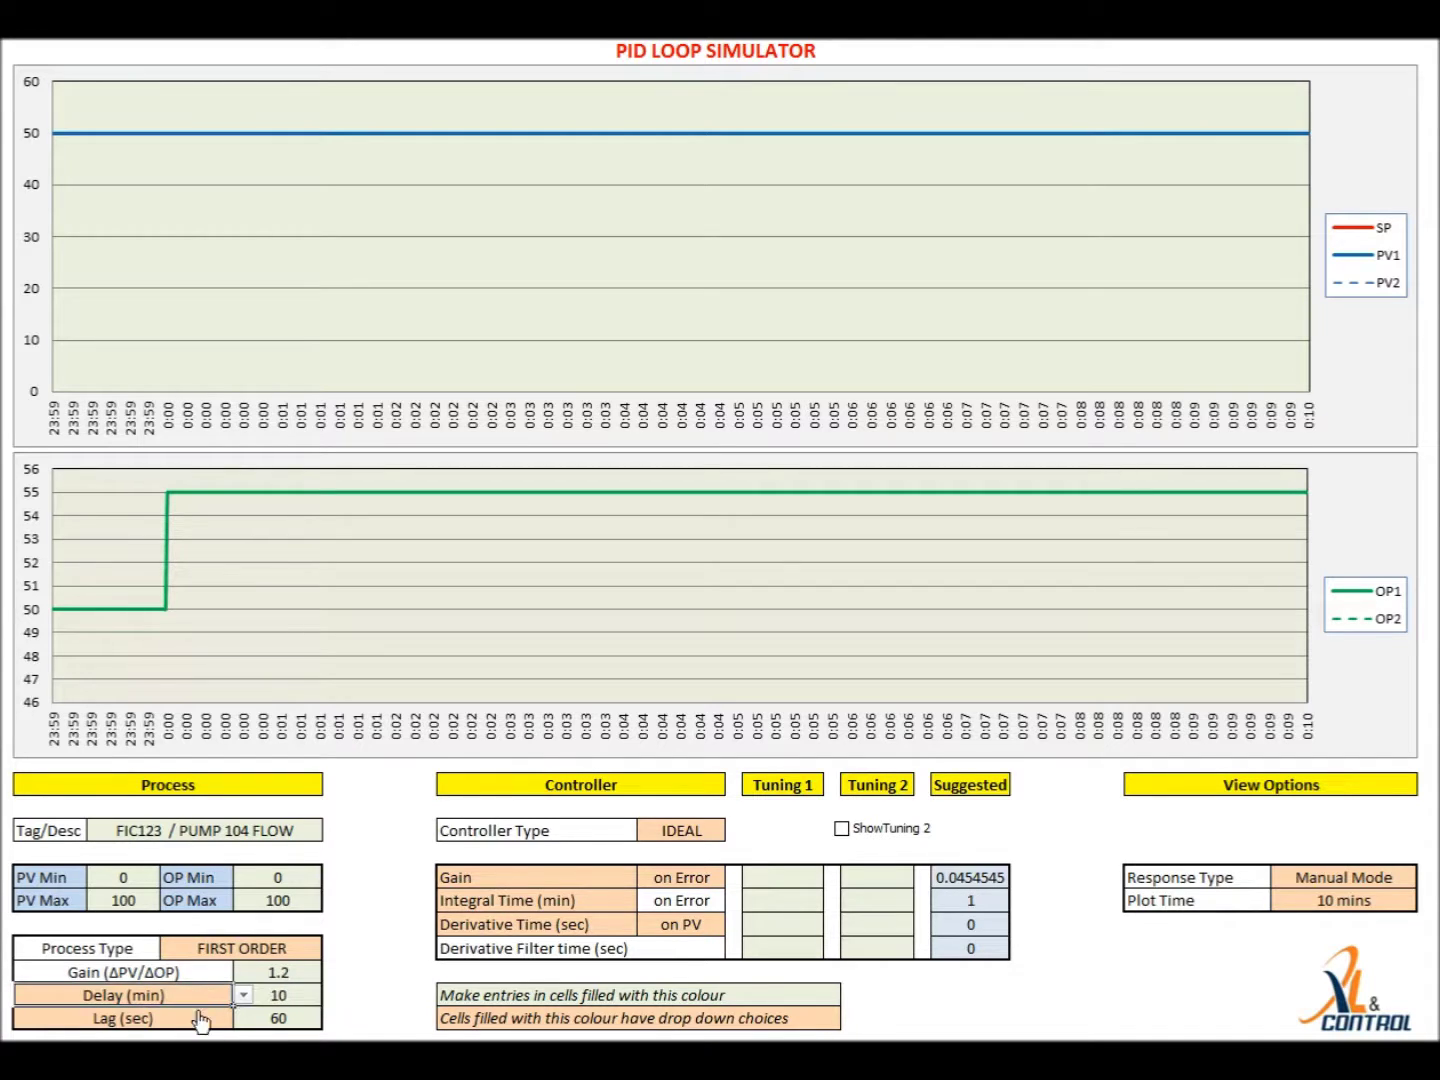
pyautogui.click(243, 995)
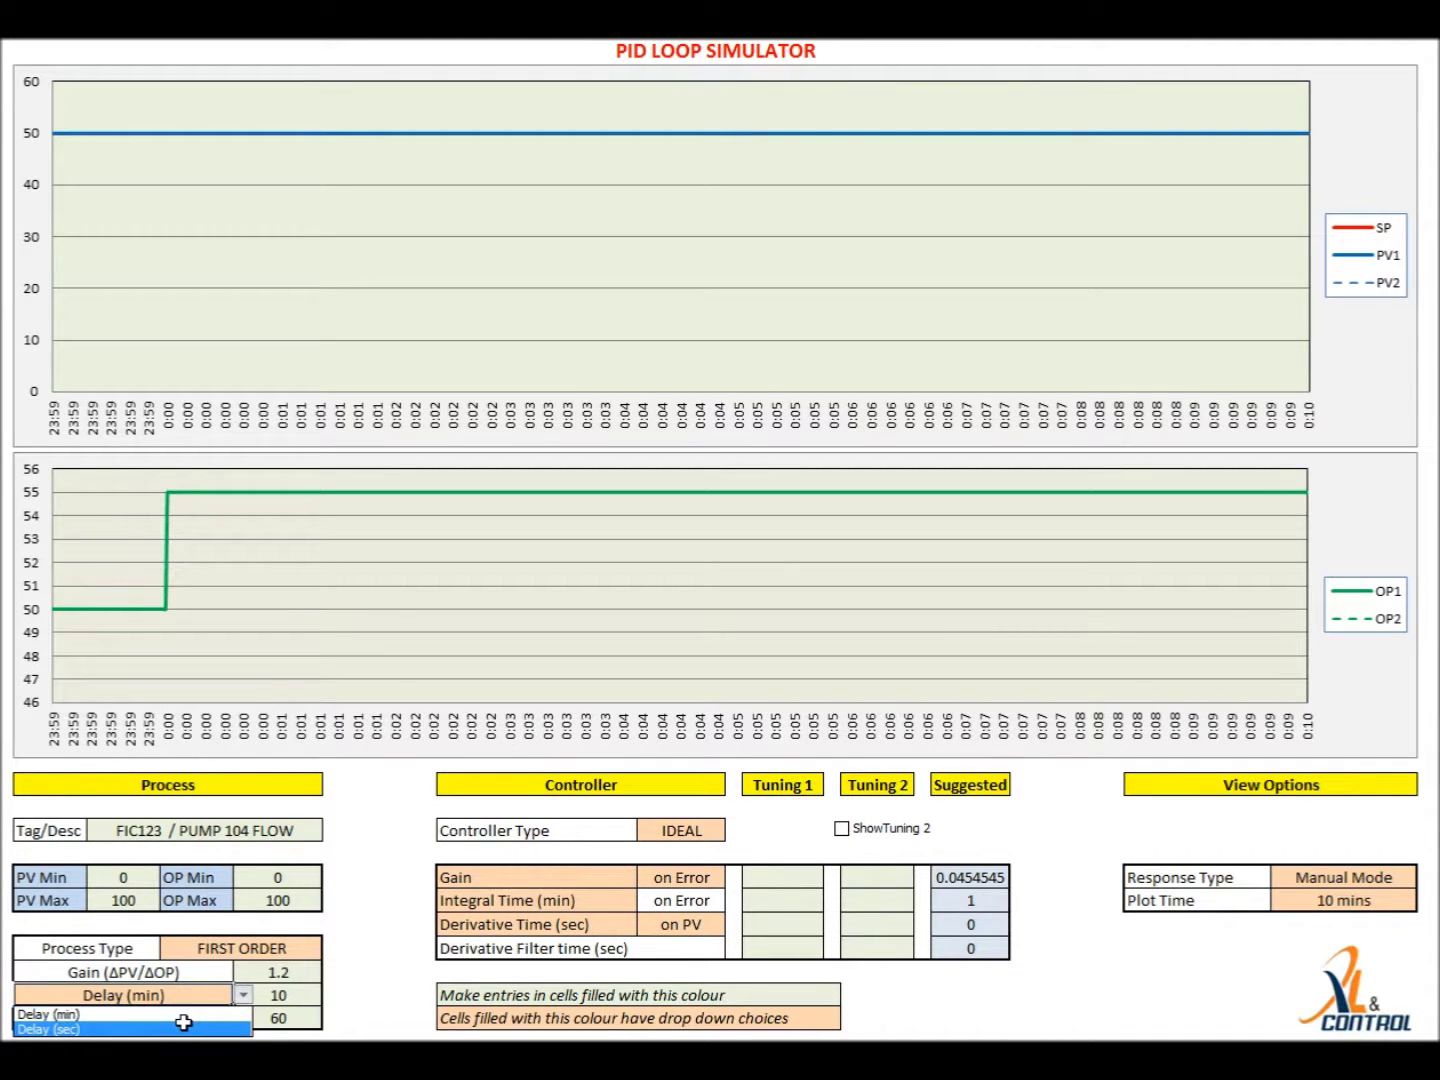
pyautogui.click(184, 1022)
pyautogui.click(282, 997)
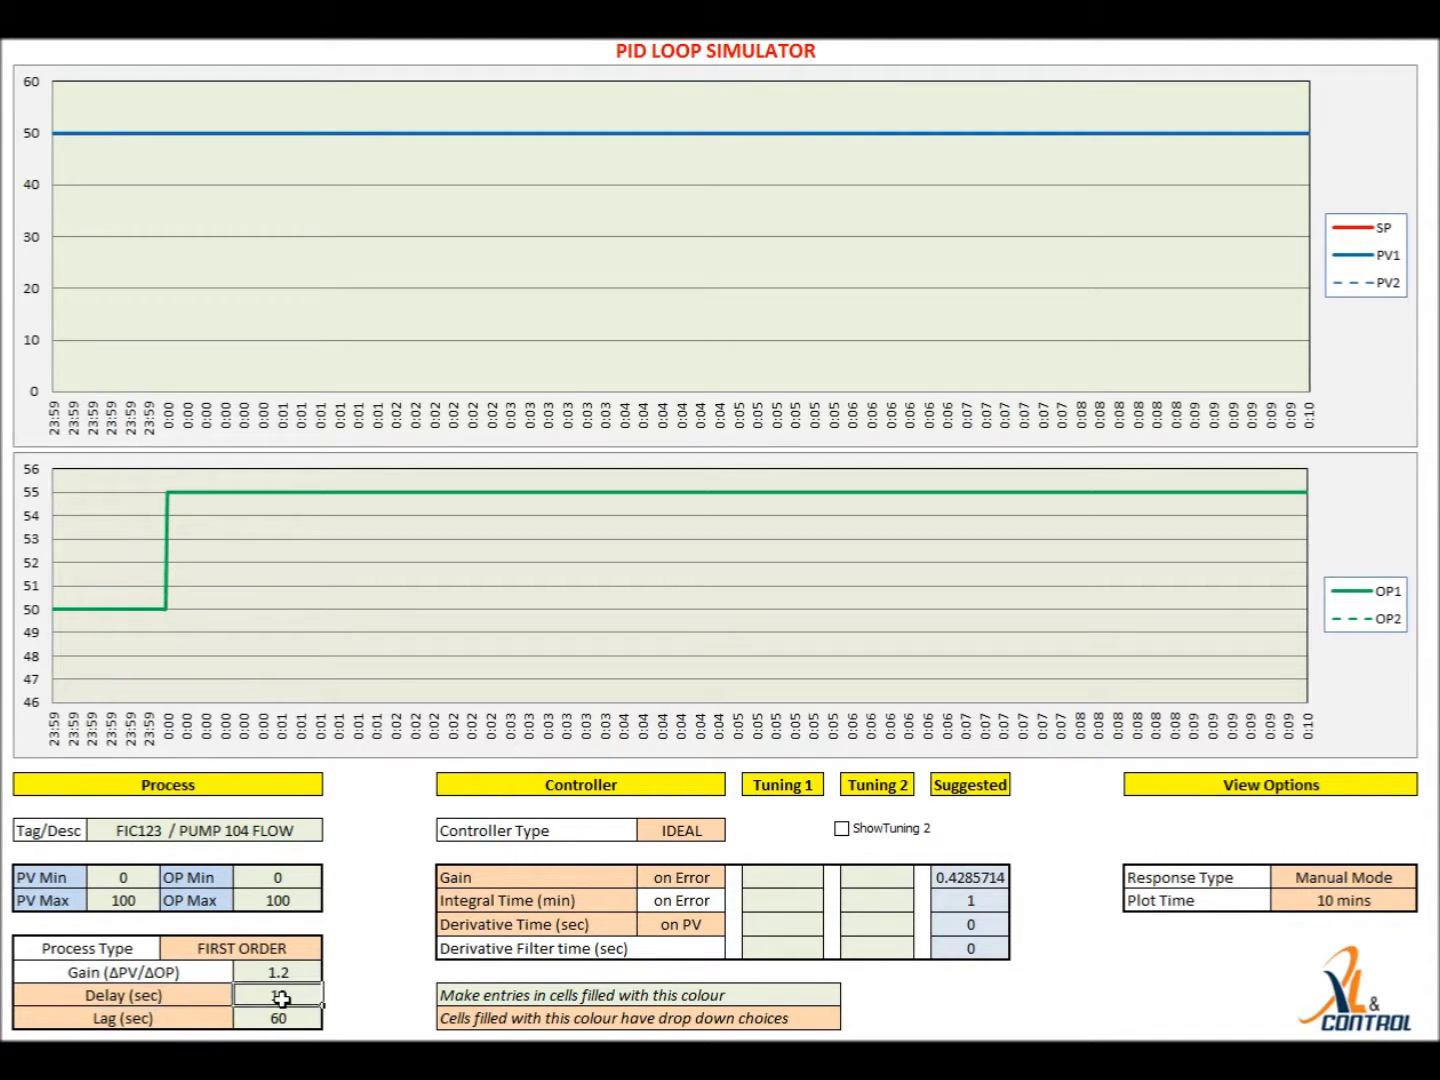
pyautogui.write('30')
pyautogui.press('Return')
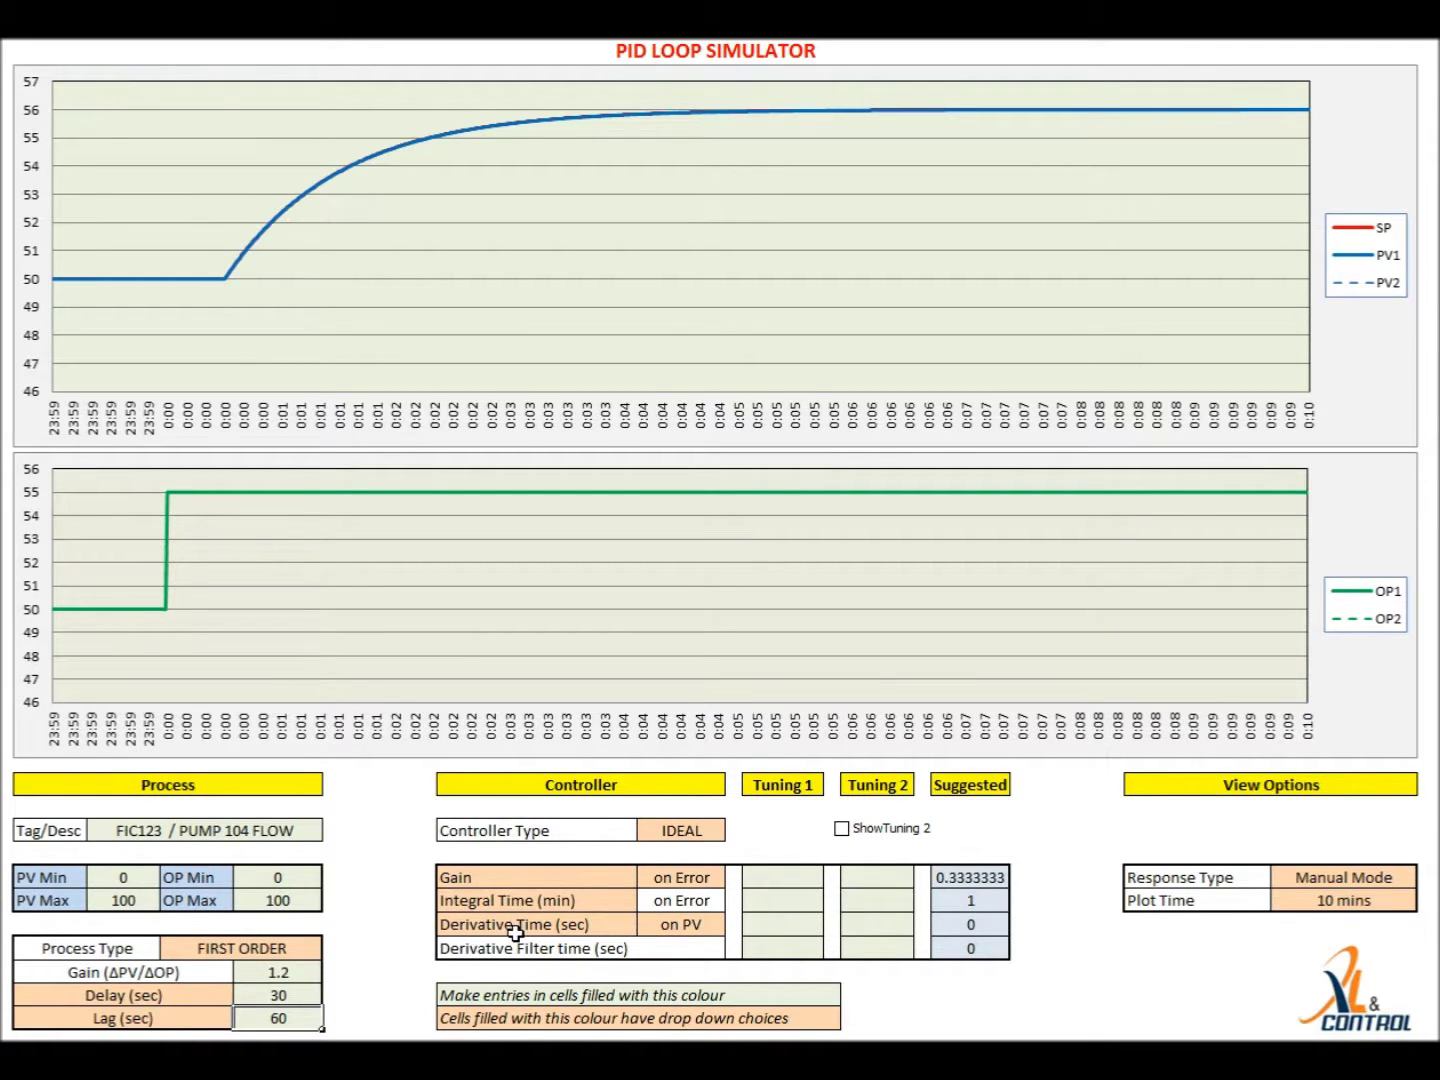
# - Set the Derivative Time unit to minutes
pyautogui.click(537, 877)
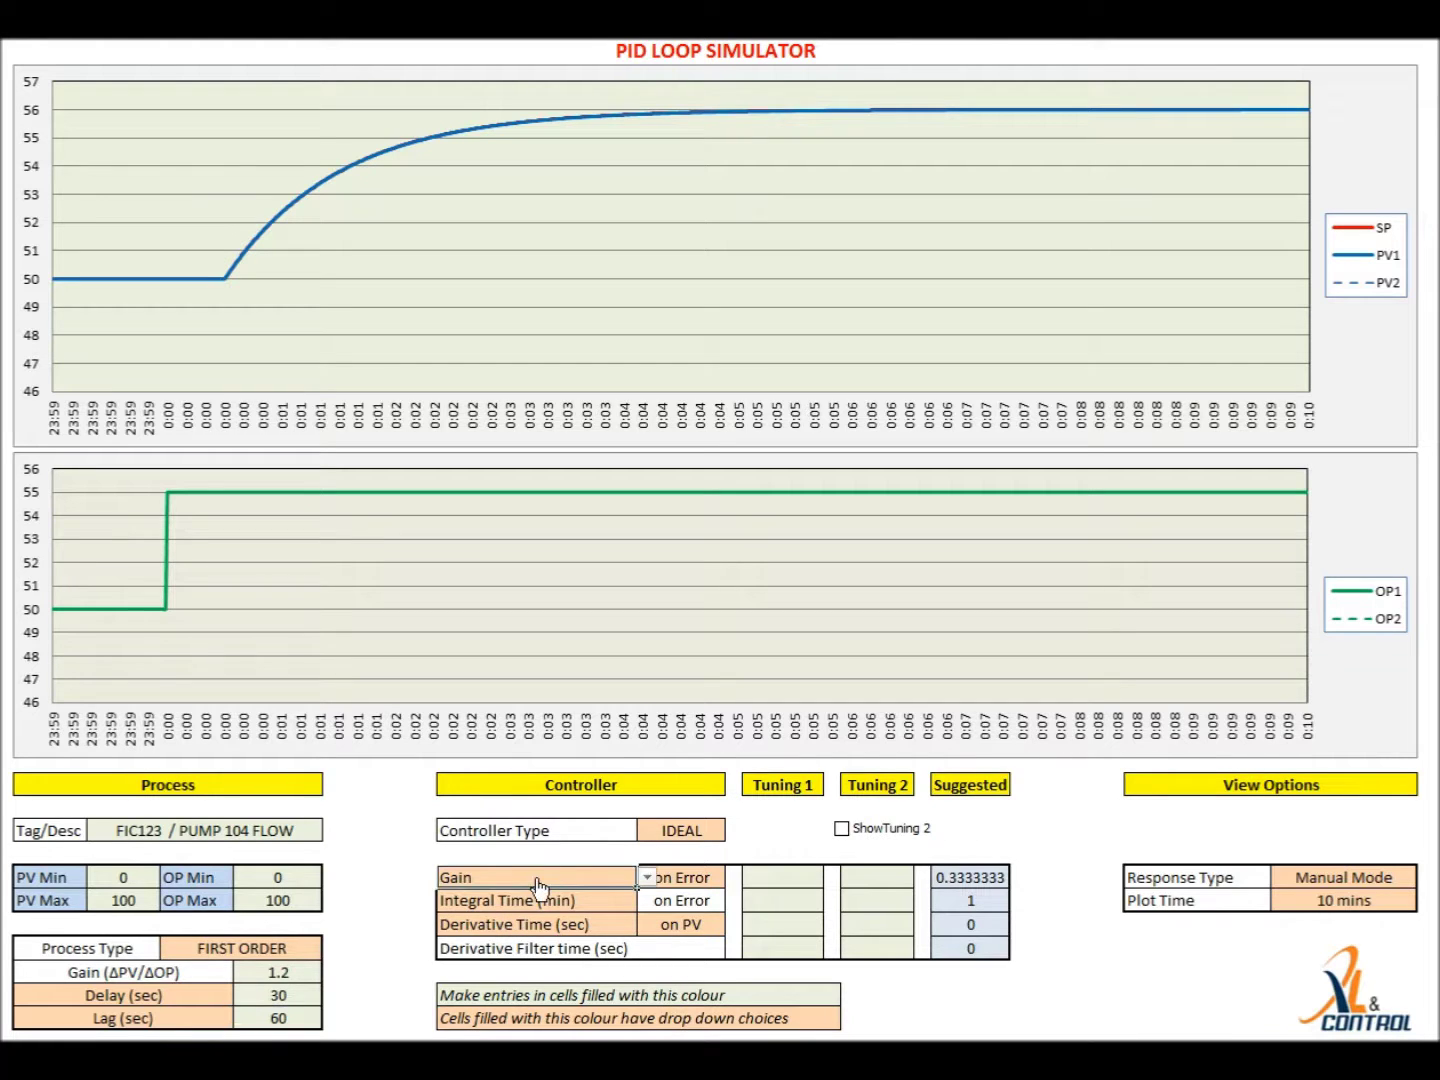
pyautogui.click(540, 903)
pyautogui.click(540, 924)
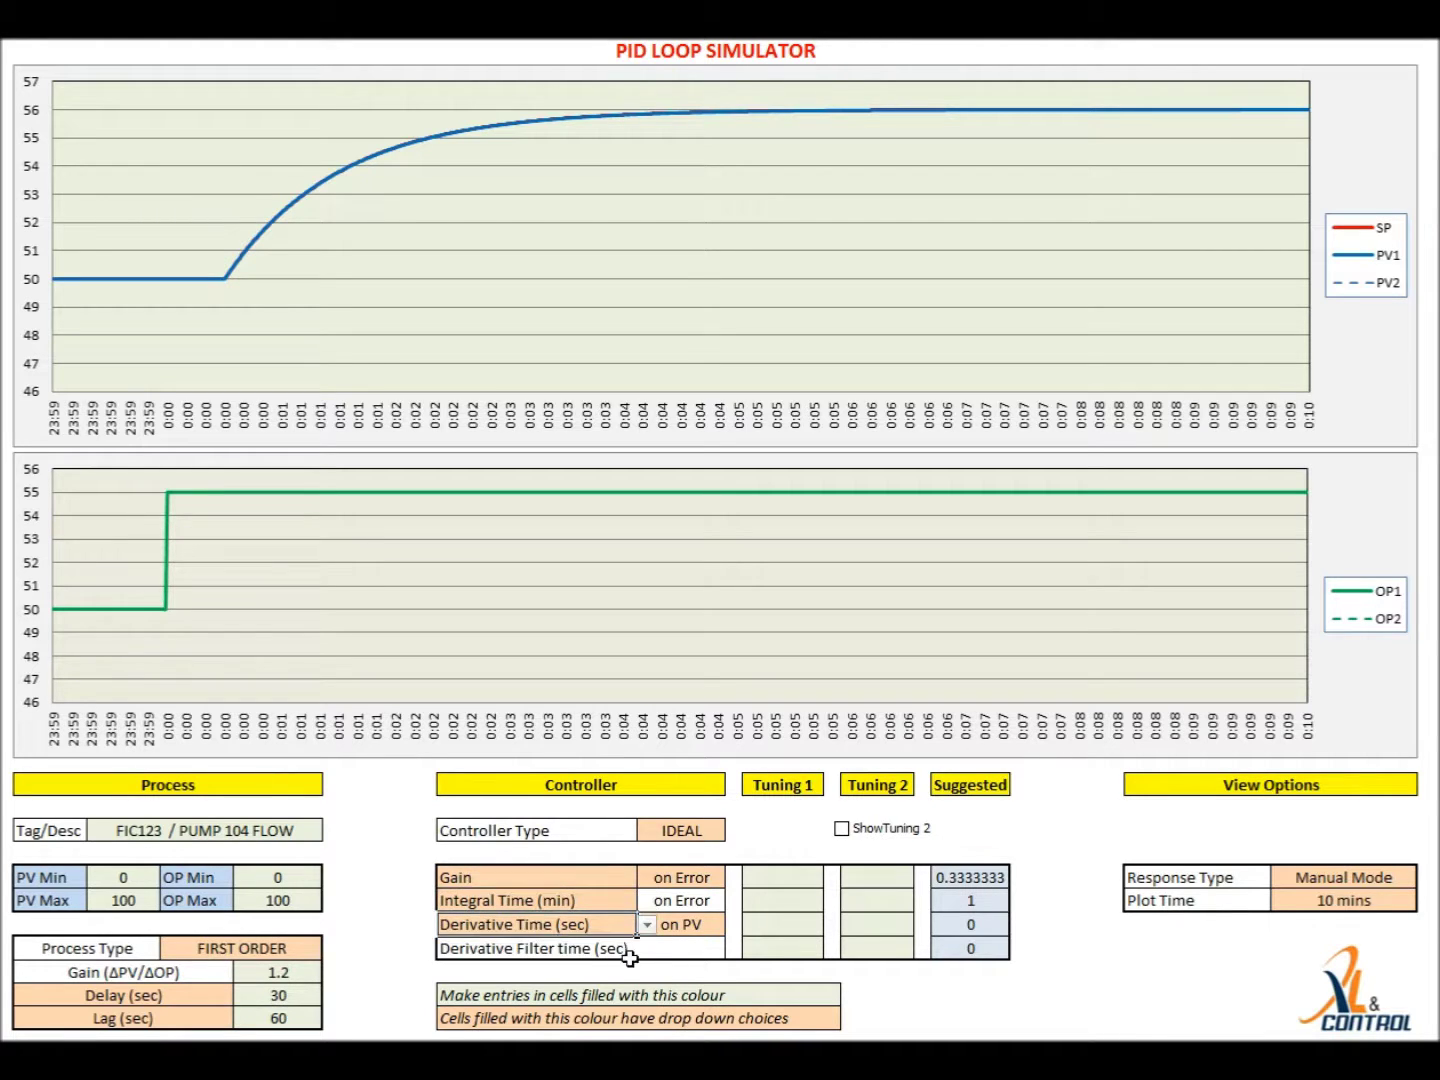
pyautogui.click(646, 926)
pyautogui.click(597, 974)
# - Enter Tuning 1 values: gain 0.3333, integral time 1, derivative time 0
pyautogui.click(804, 874)
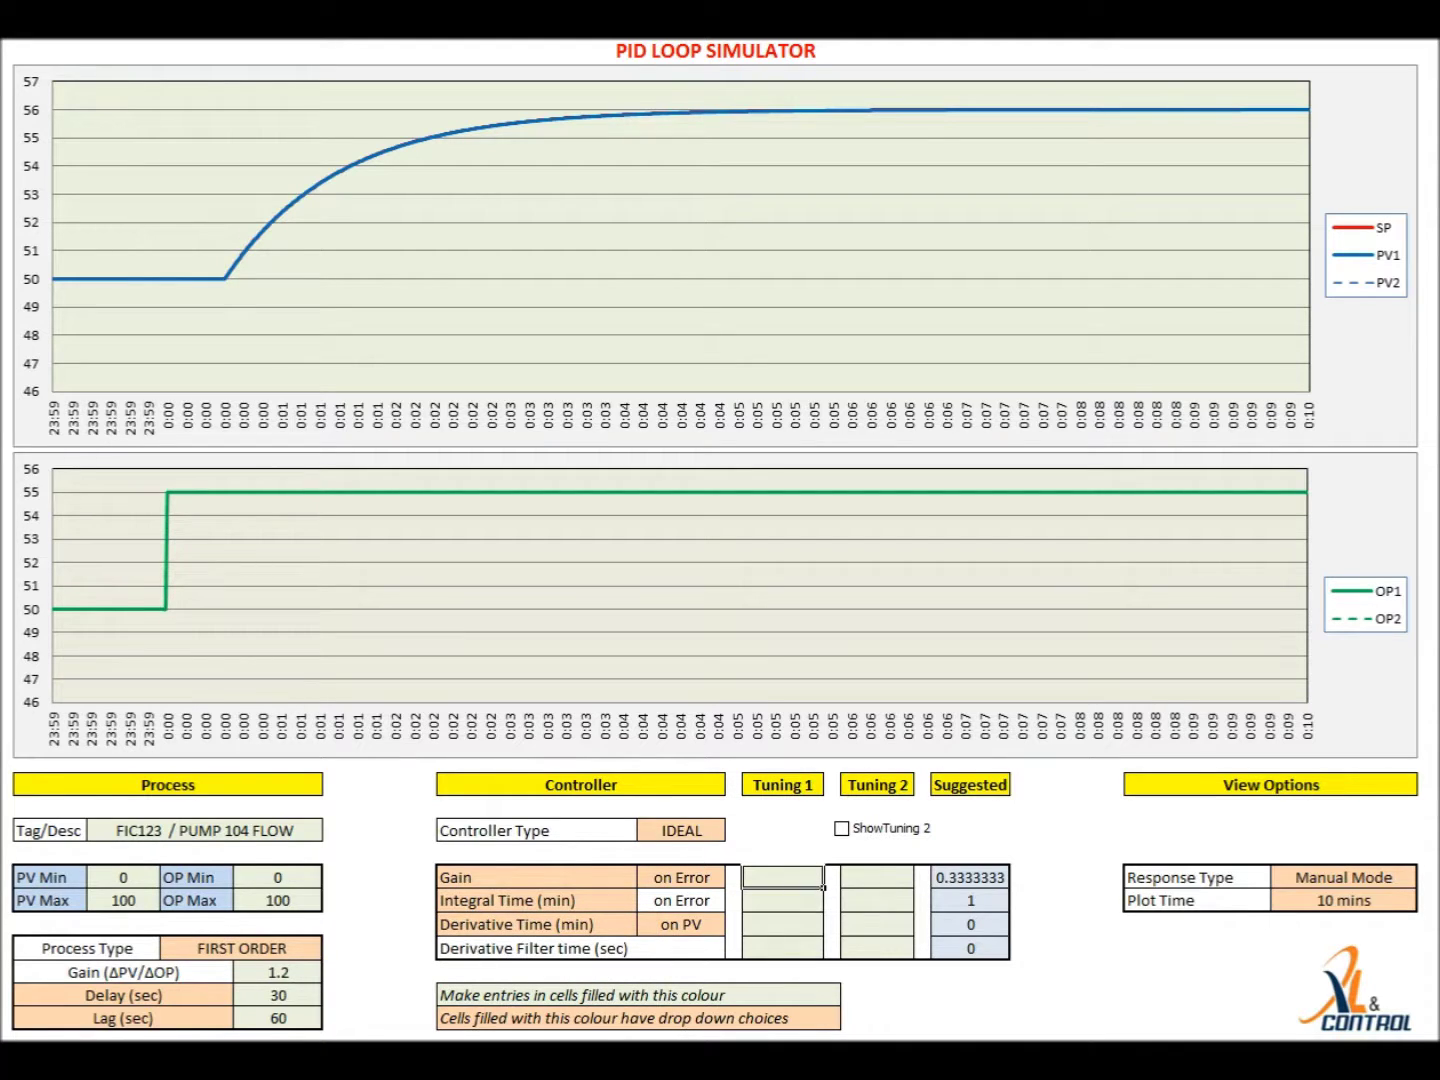
pyautogui.write('.3333')
pyautogui.click(823, 911)
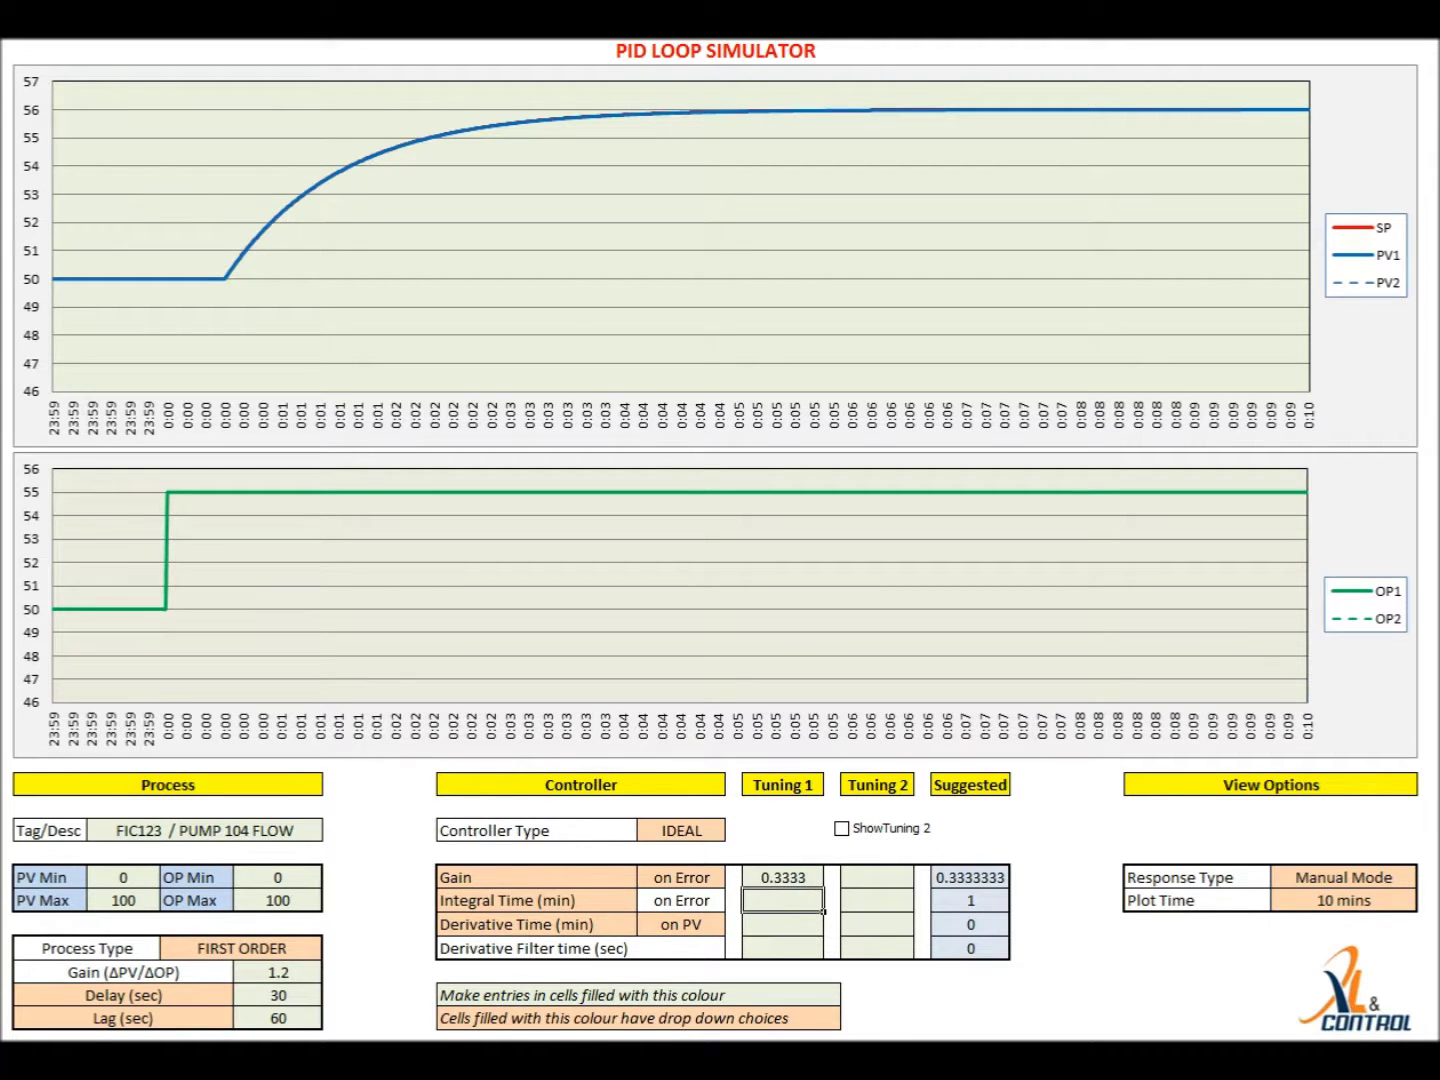
pyautogui.write('1')
pyautogui.press('Return')
pyautogui.write('0')
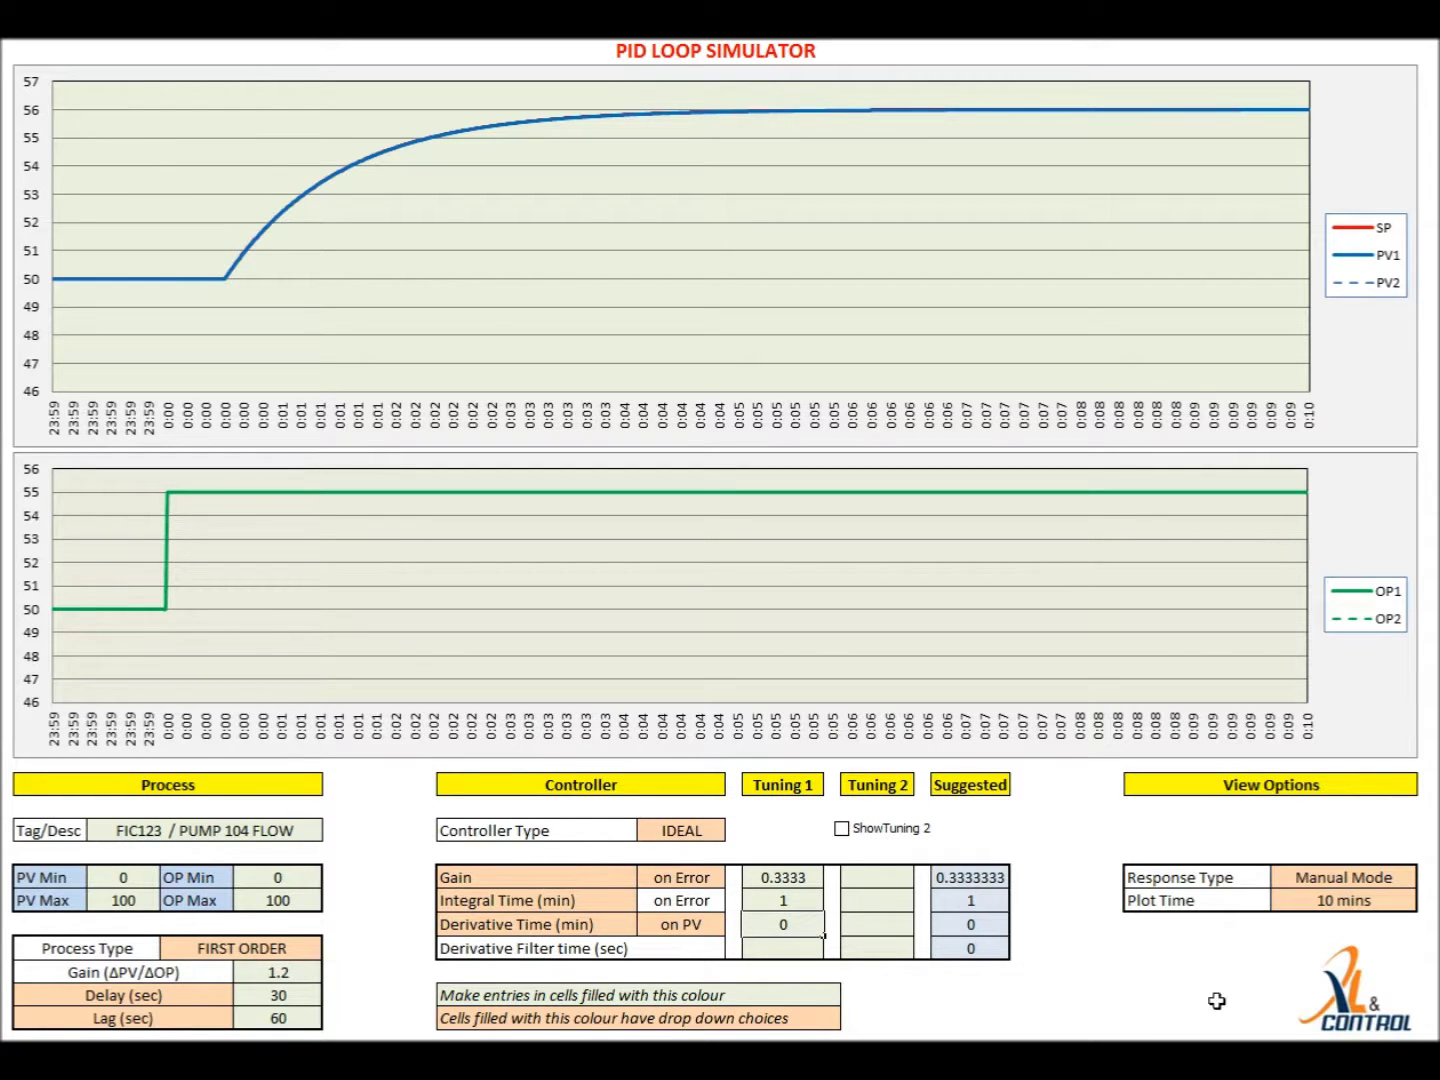
pyautogui.press('Return')
pyautogui.click(1335, 877)
# - Choose Set Point Change response, then enter Tuning 2 gain 0.5, integral 1, derivative 0
pyautogui.click(1428, 877)
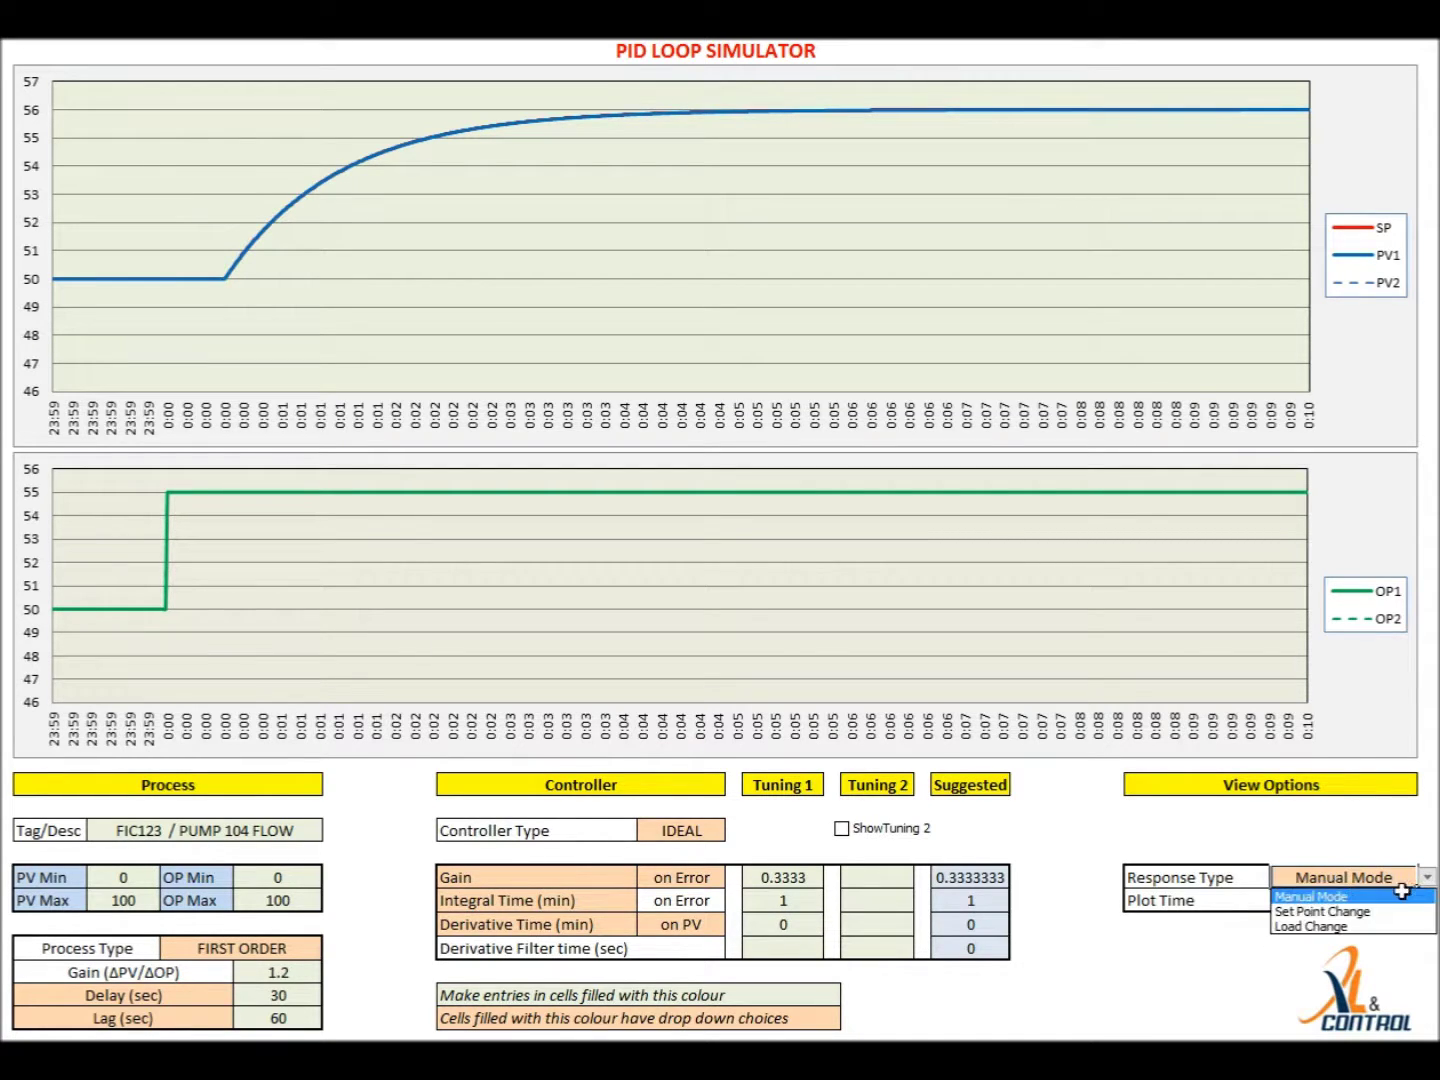
pyautogui.click(1390, 890)
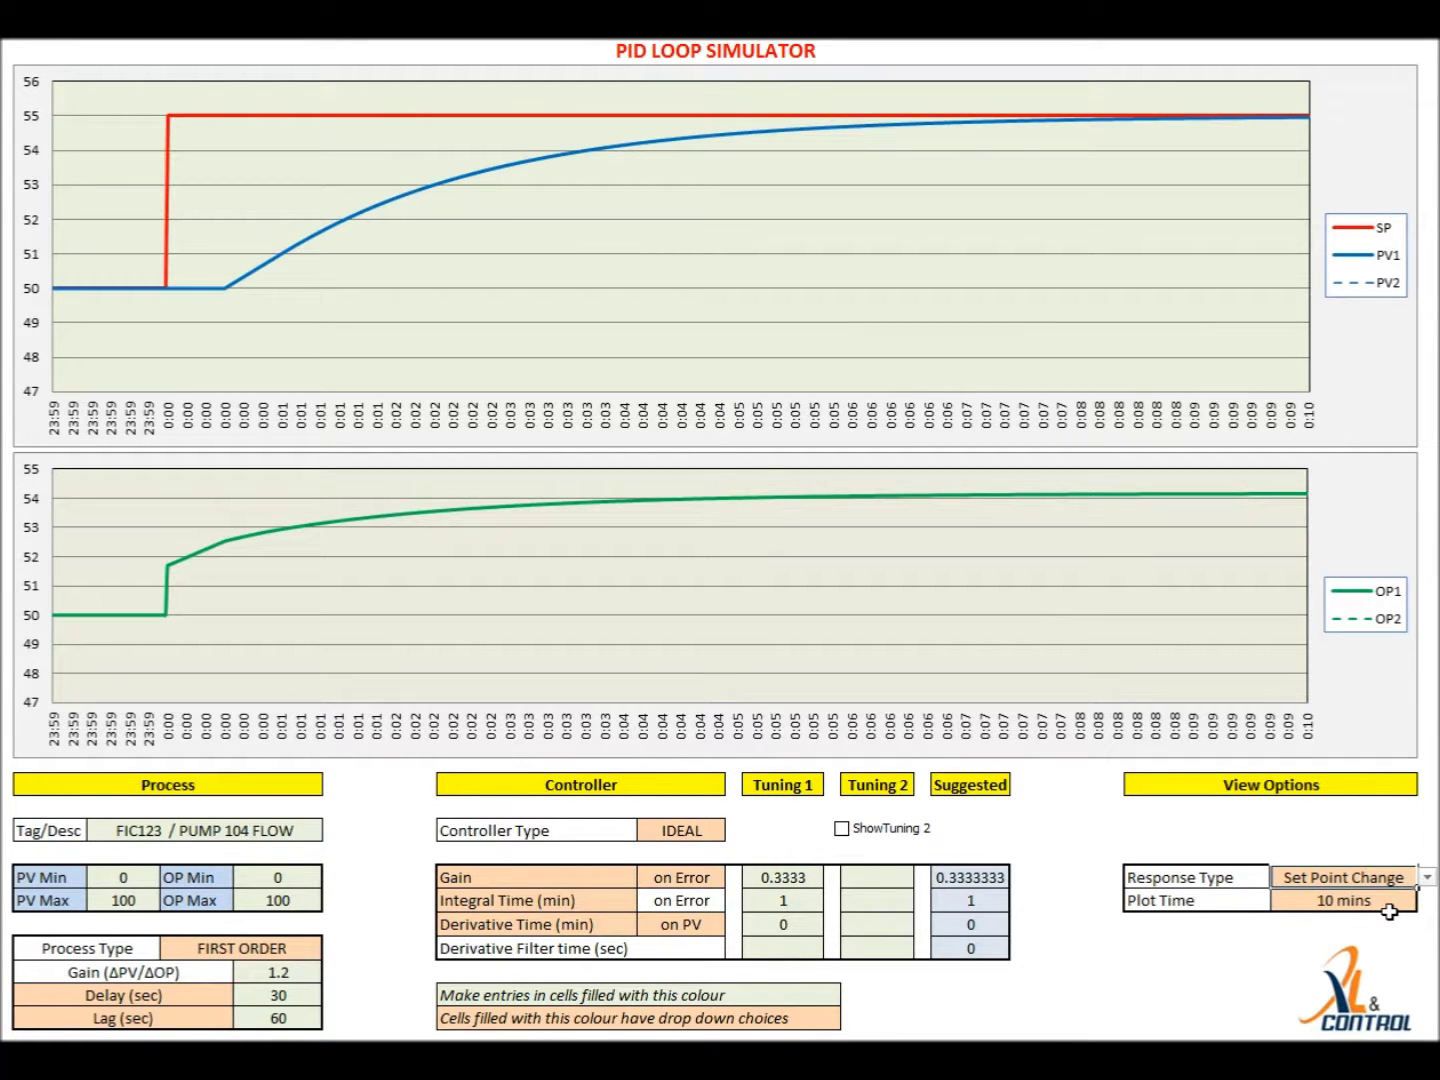
pyautogui.click(872, 872)
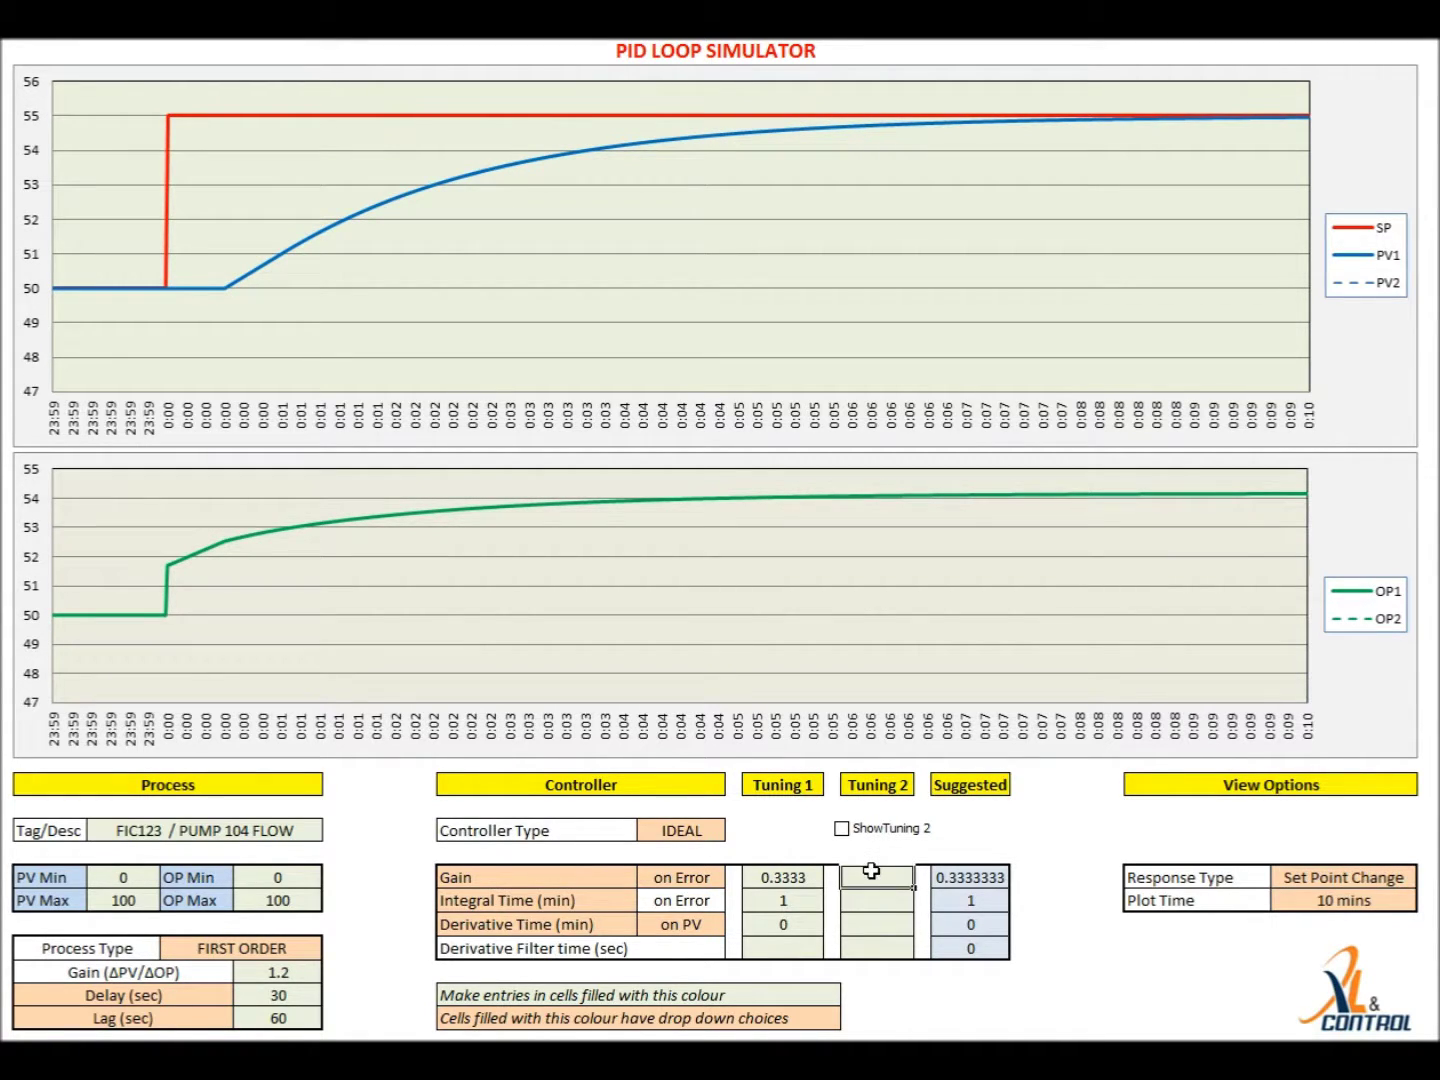
pyautogui.write('.5')
pyautogui.press('Return')
pyautogui.write('1')
pyautogui.press('Return')
pyautogui.write('0')
pyautogui.press('Return')
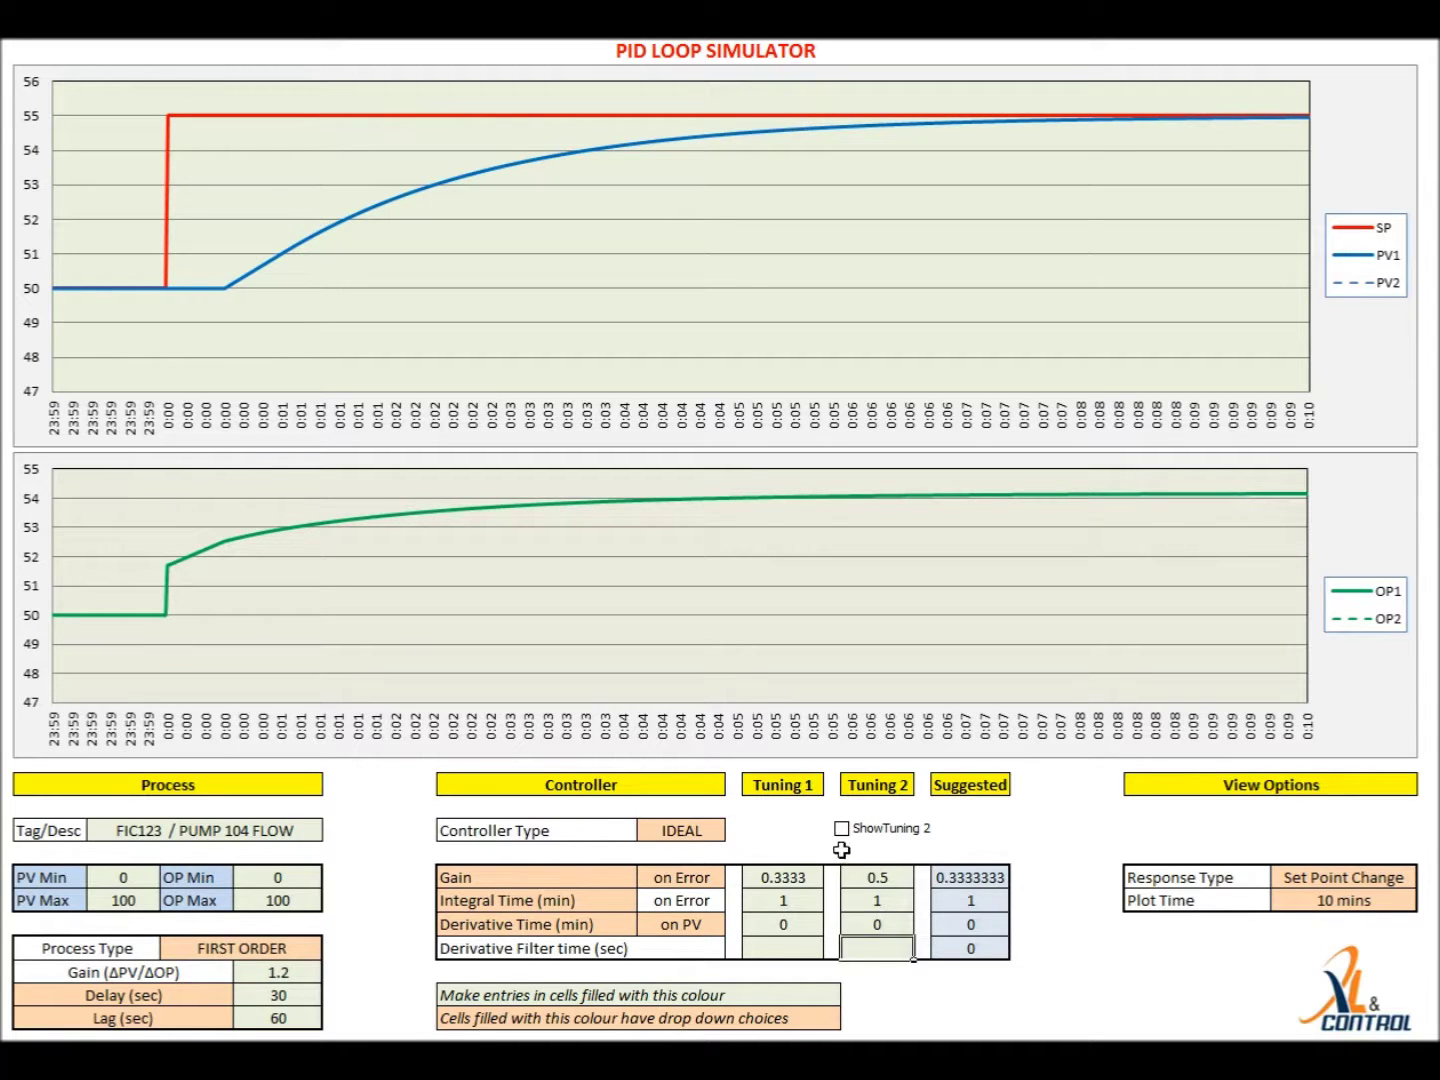
# - Tick ShowTuning 2, check Load Change response, then return to Set Point Change
pyautogui.click(842, 830)
pyautogui.click(1309, 868)
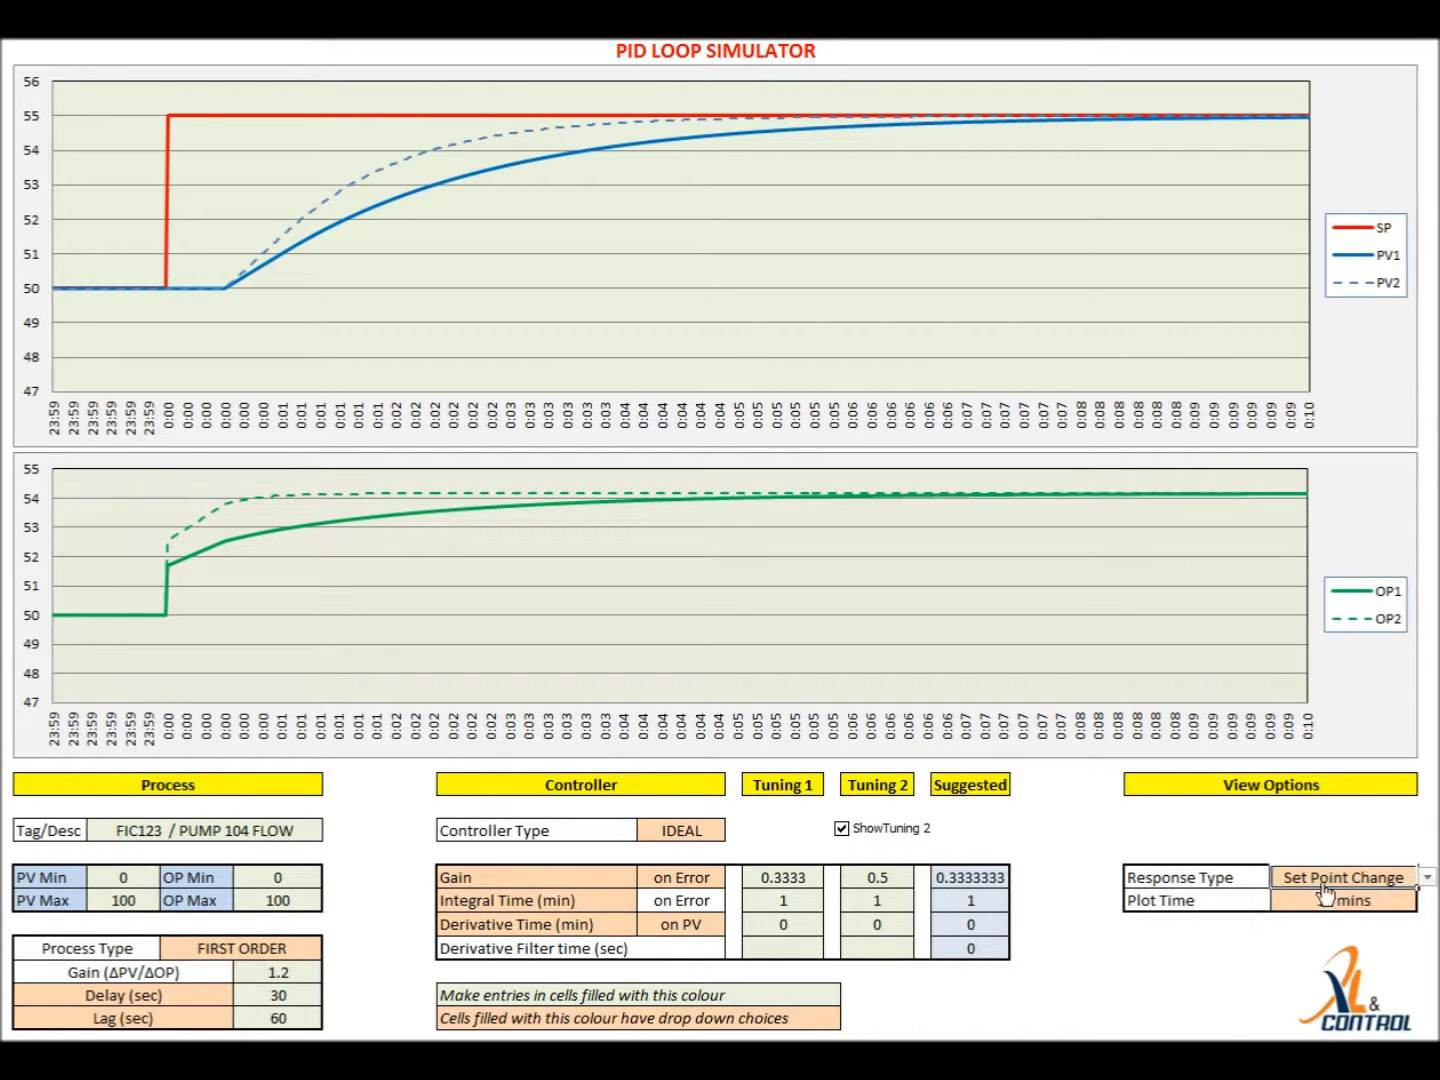
pyautogui.click(1428, 877)
pyautogui.press('Escape')
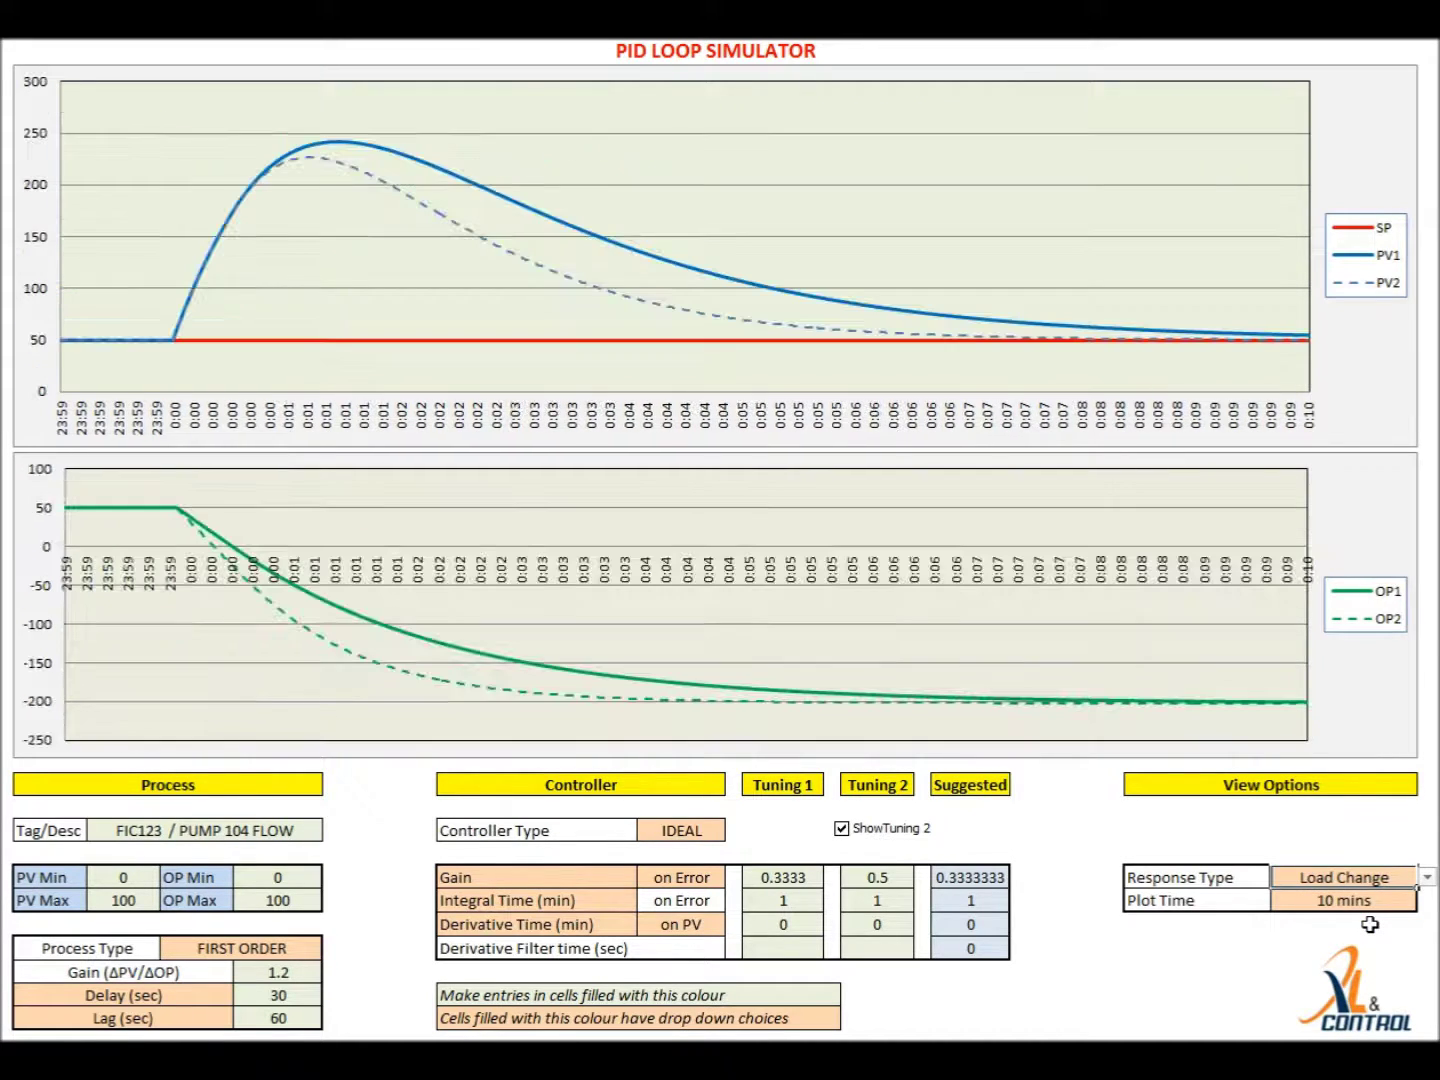
pyautogui.click(1427, 877)
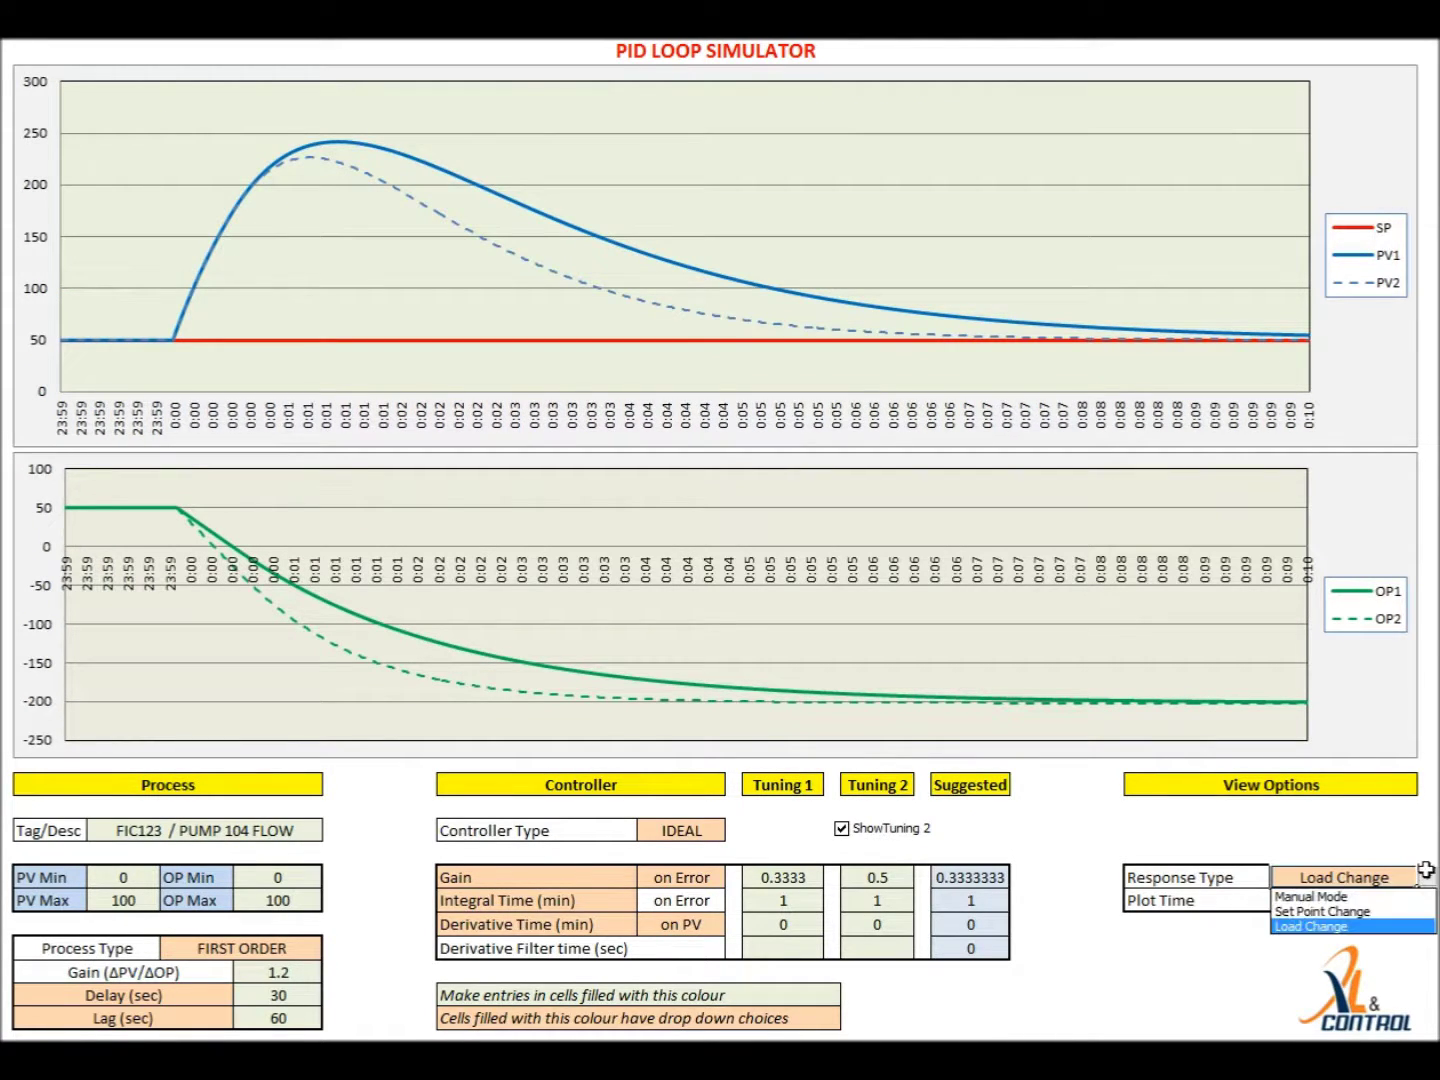
pyautogui.click(1382, 910)
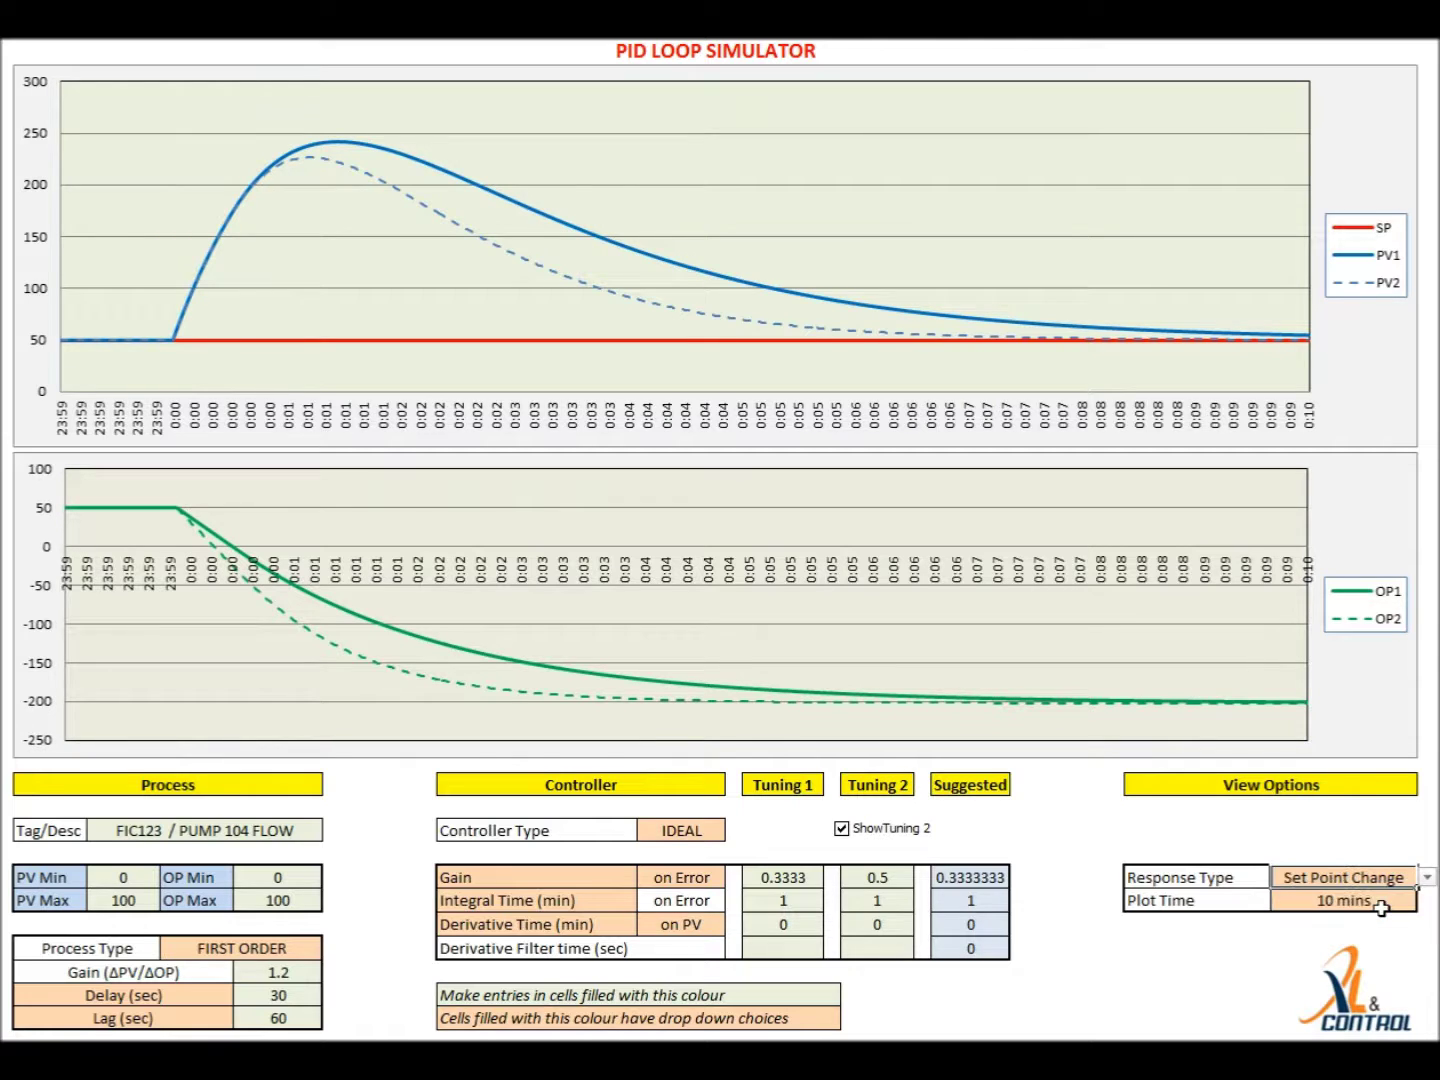